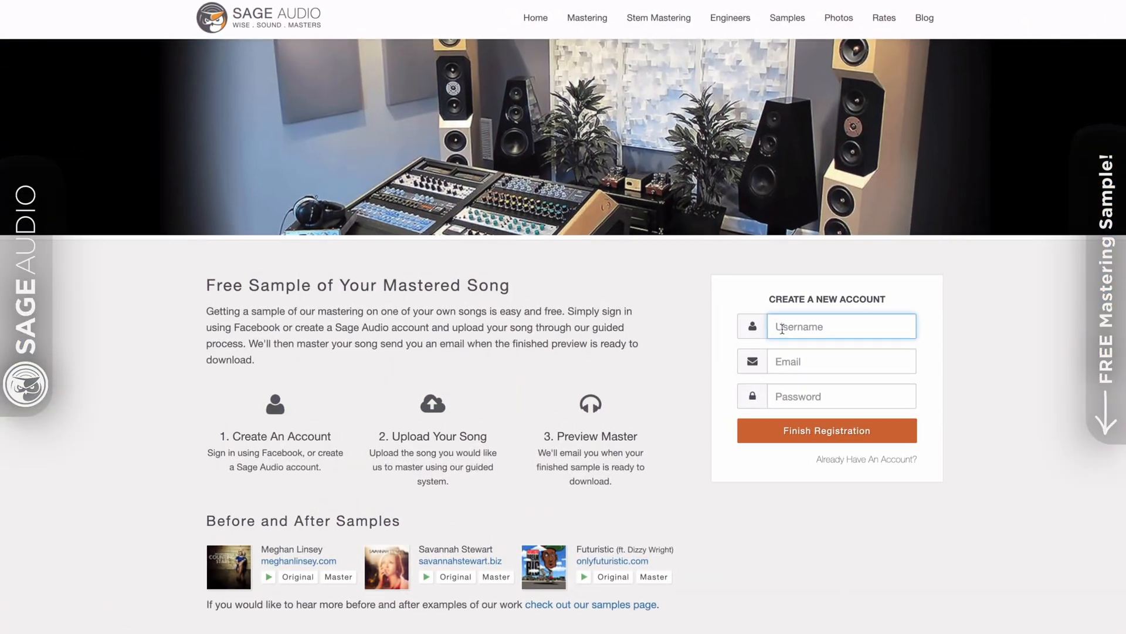
# Enter the new username, then the account e-mail address, in the Sage Audio sign-up fields
pyautogui.write('NewArtist')
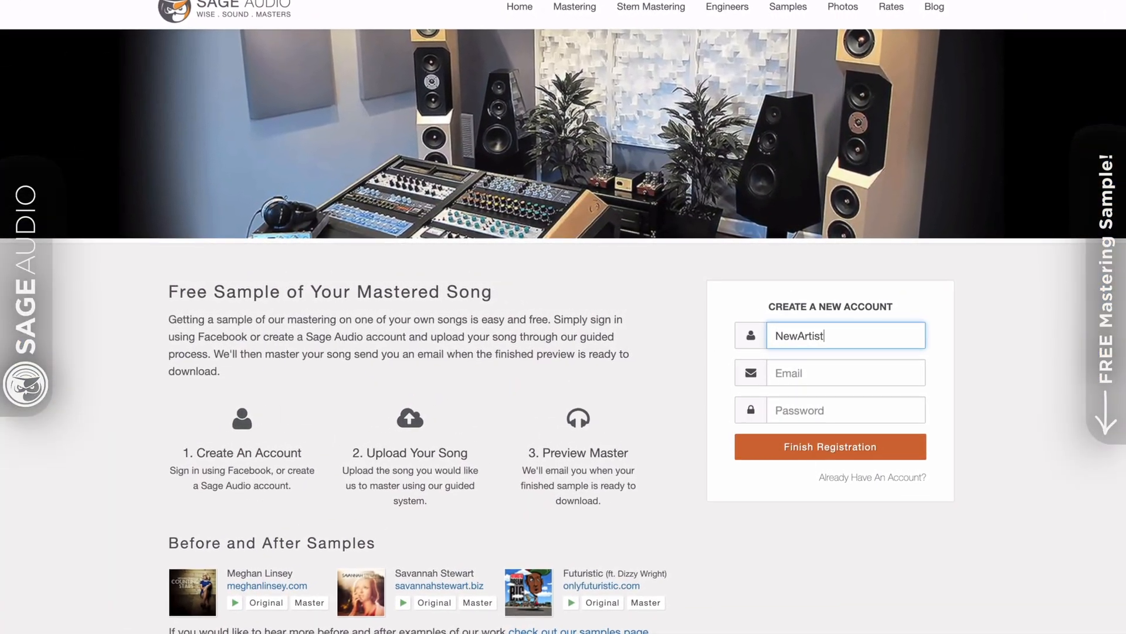
pyautogui.press('Tab')
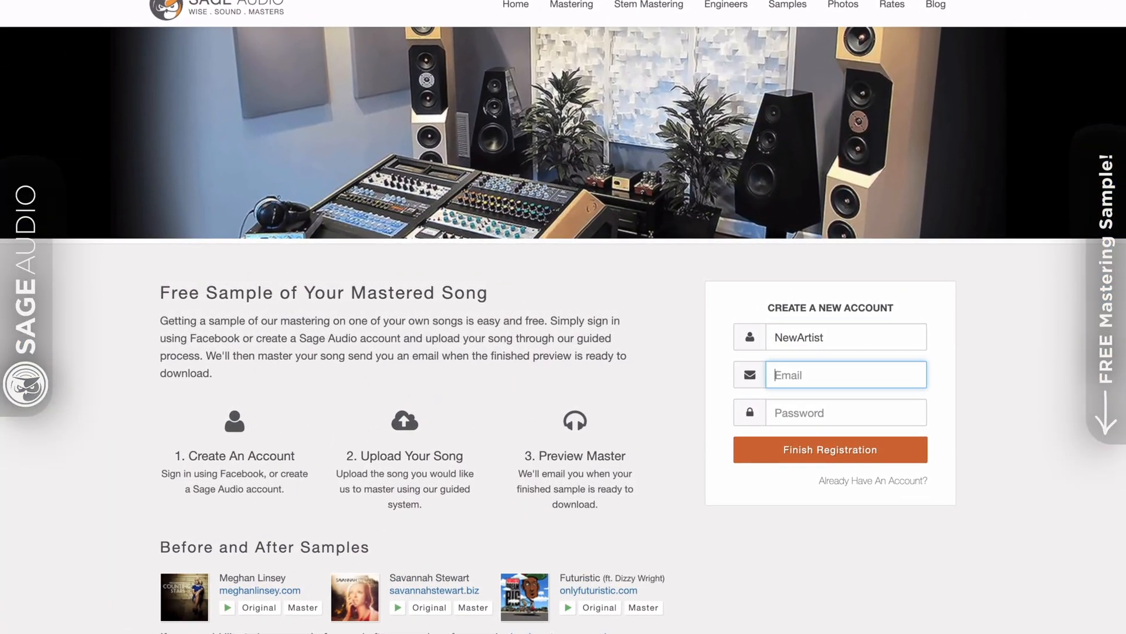
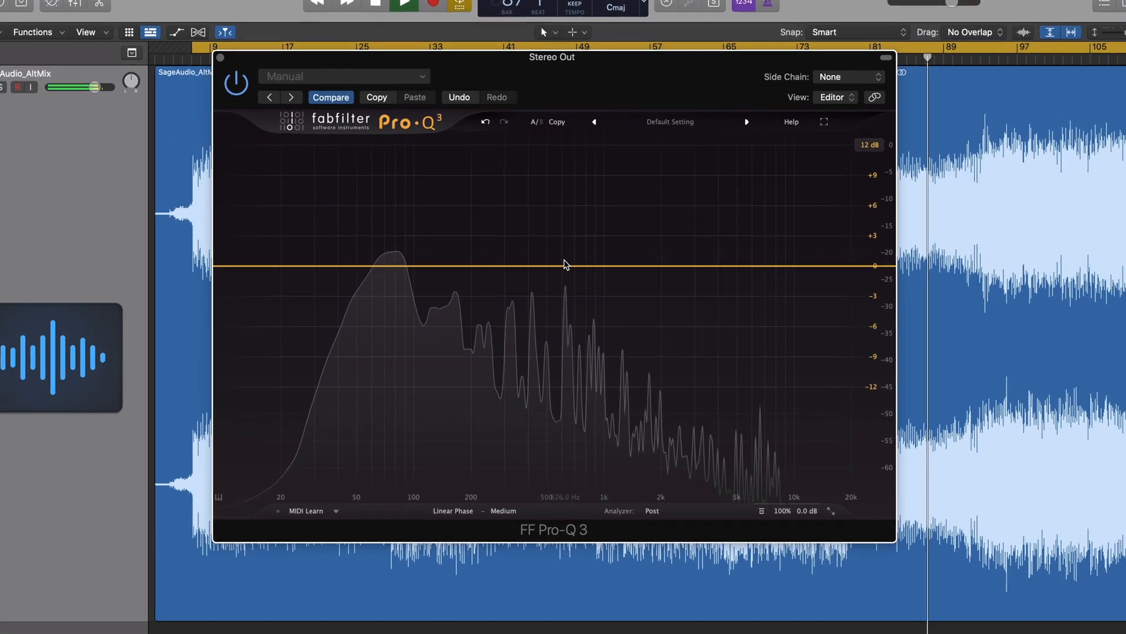
# Add a bell band near 590 Hz and a raised high-frequency bell band on the Pro-Q 3
pyautogui.click(562, 258)
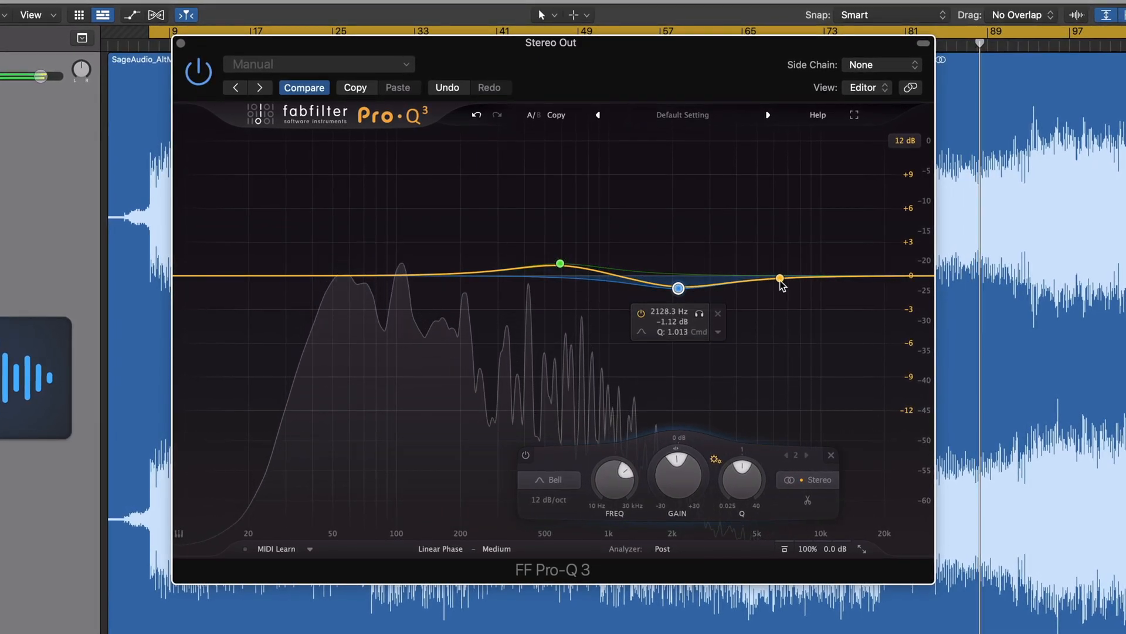
pyautogui.moveTo(780, 276); pyautogui.dragTo(780, 262)
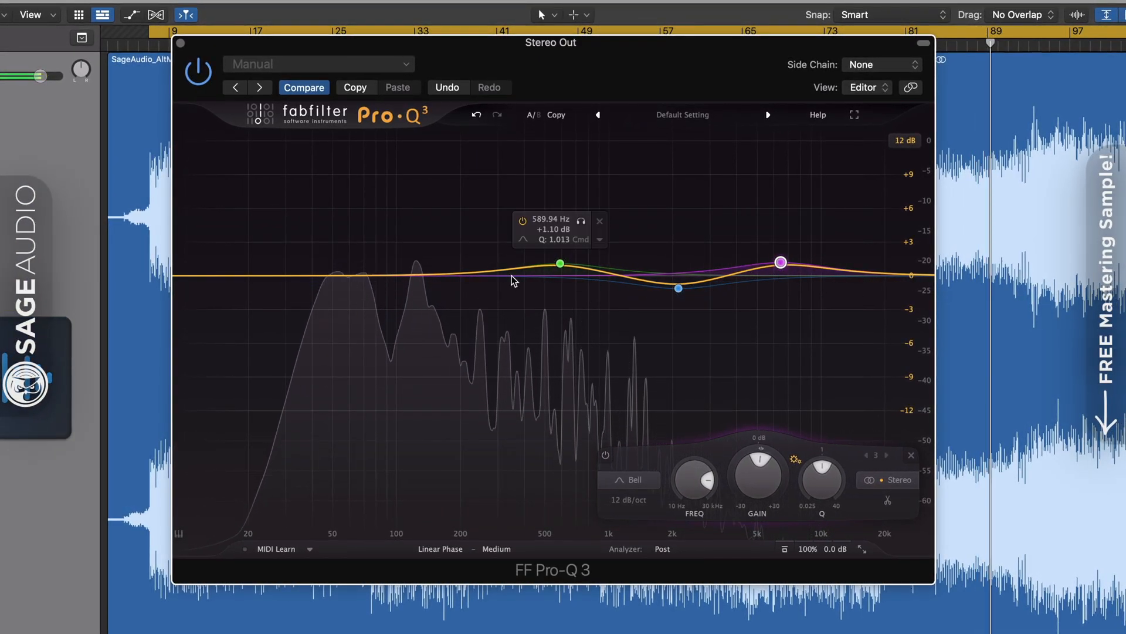
pyautogui.moveTo(560, 264)
pyautogui.mouseDown()
pyautogui.moveTo(563, 244)
pyautogui.moveTo(562, 288)
pyautogui.moveTo(564, 266)
pyautogui.mouseUp()
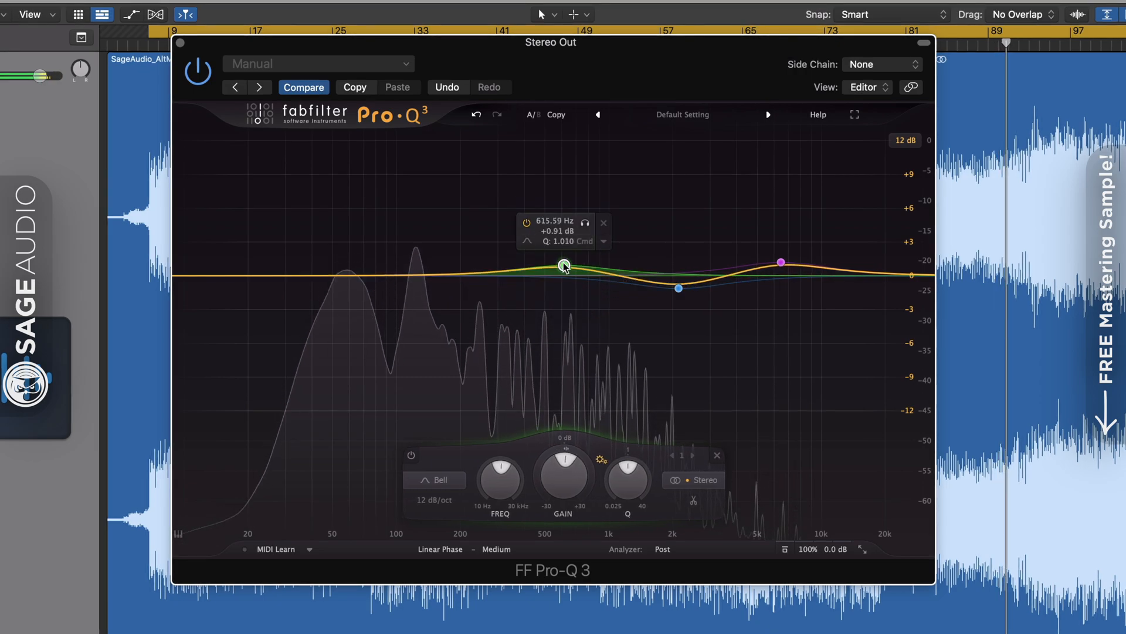
# Switch the Pro-Q 3 processing mode to Zero Latency
pyautogui.click(495, 549)
pyautogui.click(440, 549)
pyautogui.click(435, 550)
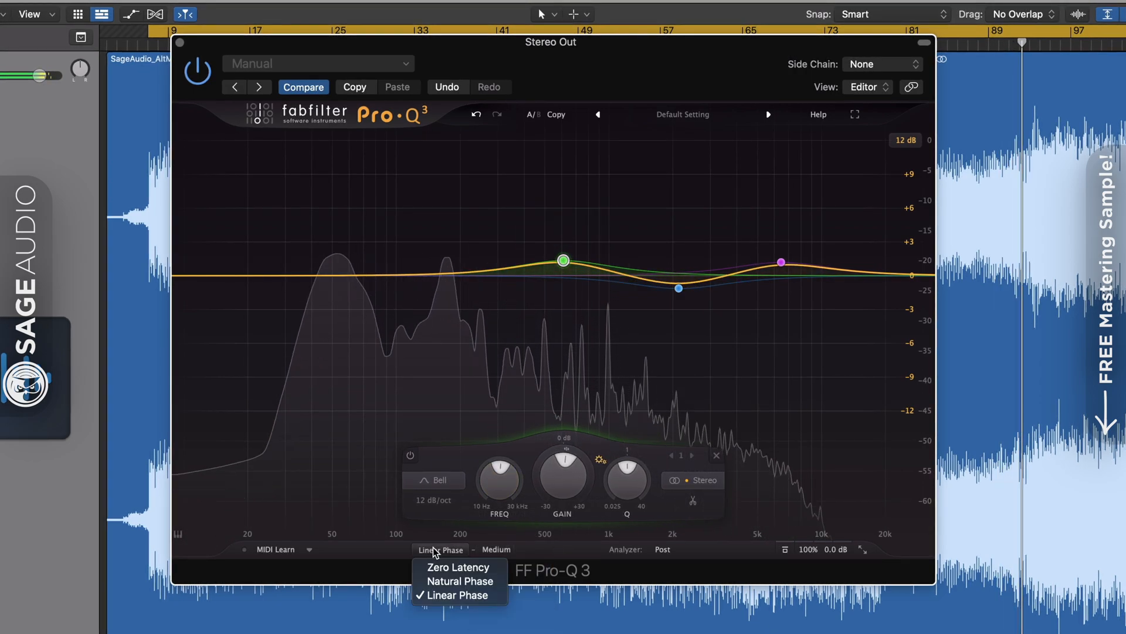
pyautogui.click(435, 567)
# Move the green band down to about 316 Hz and delete the blue and purple bands
pyautogui.moveTo(563, 260); pyautogui.dragTo(502, 259)
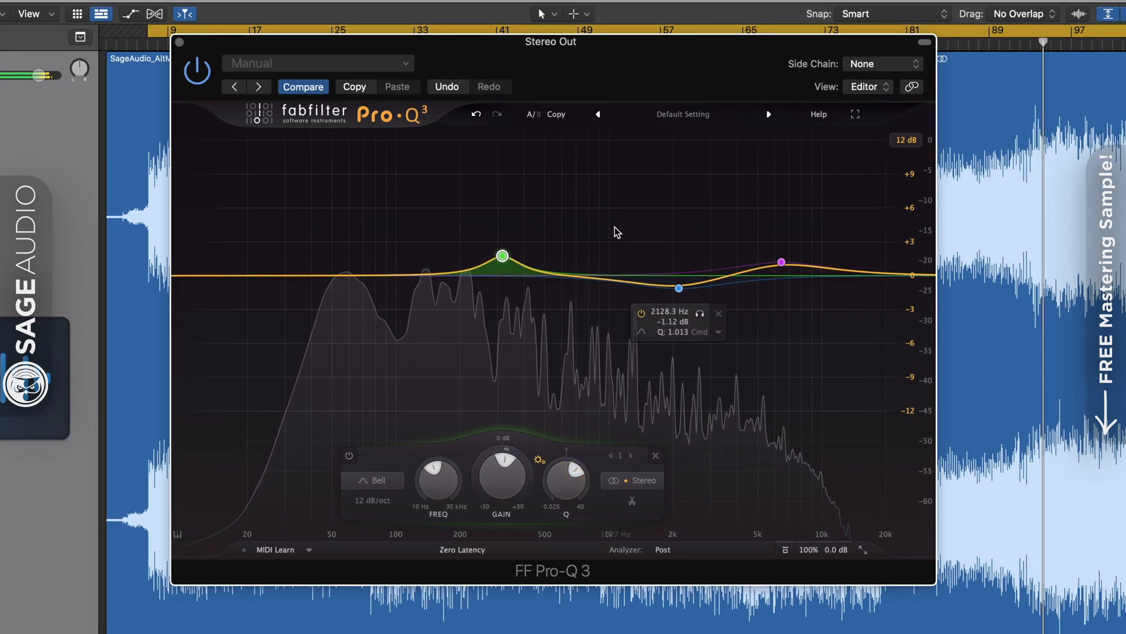
pyautogui.moveTo(615, 227); pyautogui.dragTo(821, 352)
pyautogui.click(879, 455)
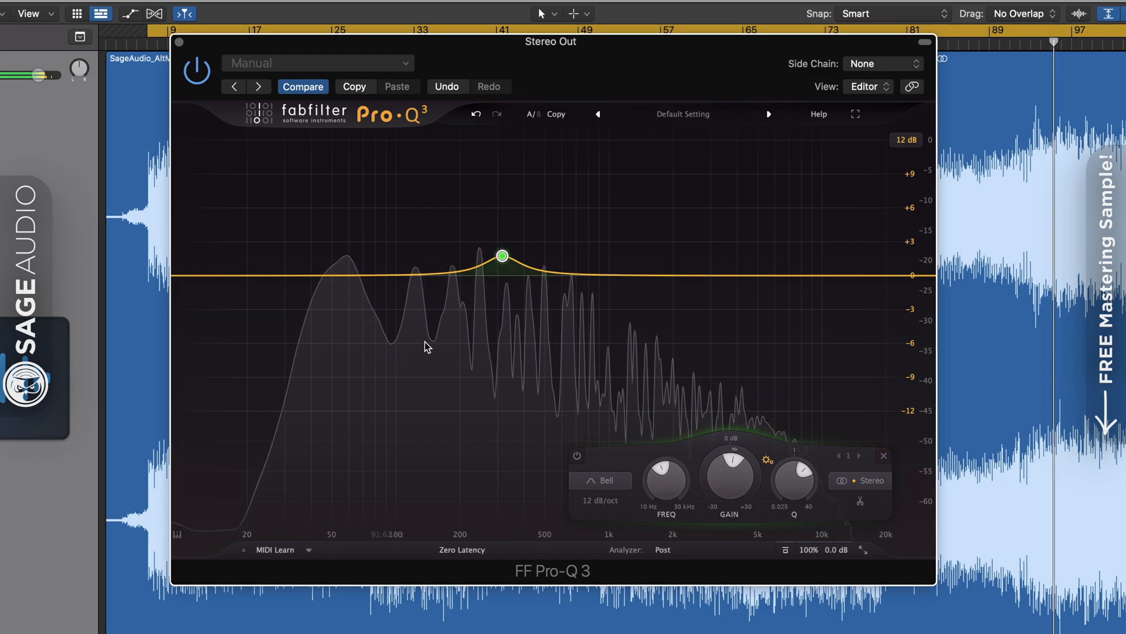
# Shift the green bell up to about 727 Hz and bring its boost nearly flat
pyautogui.click(503, 257)
pyautogui.moveTo(508, 264)
pyautogui.mouseDown()
pyautogui.moveTo(594, 278)
pyautogui.moveTo(580, 246)
pyautogui.mouseUp()
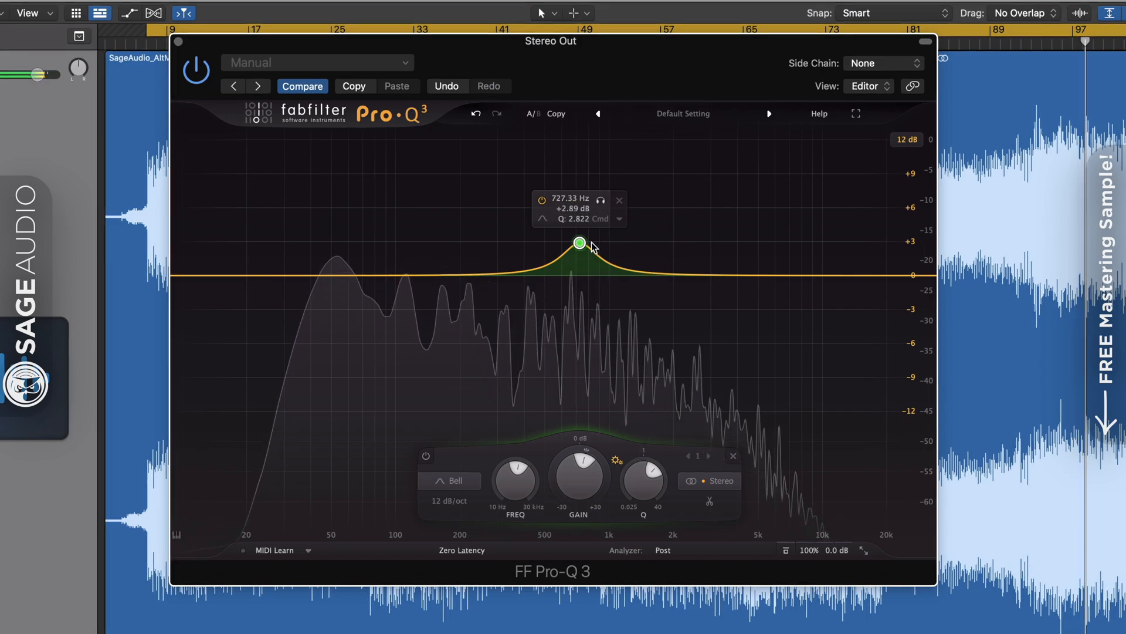
pyautogui.moveTo(577, 246); pyautogui.dragTo(579, 274)
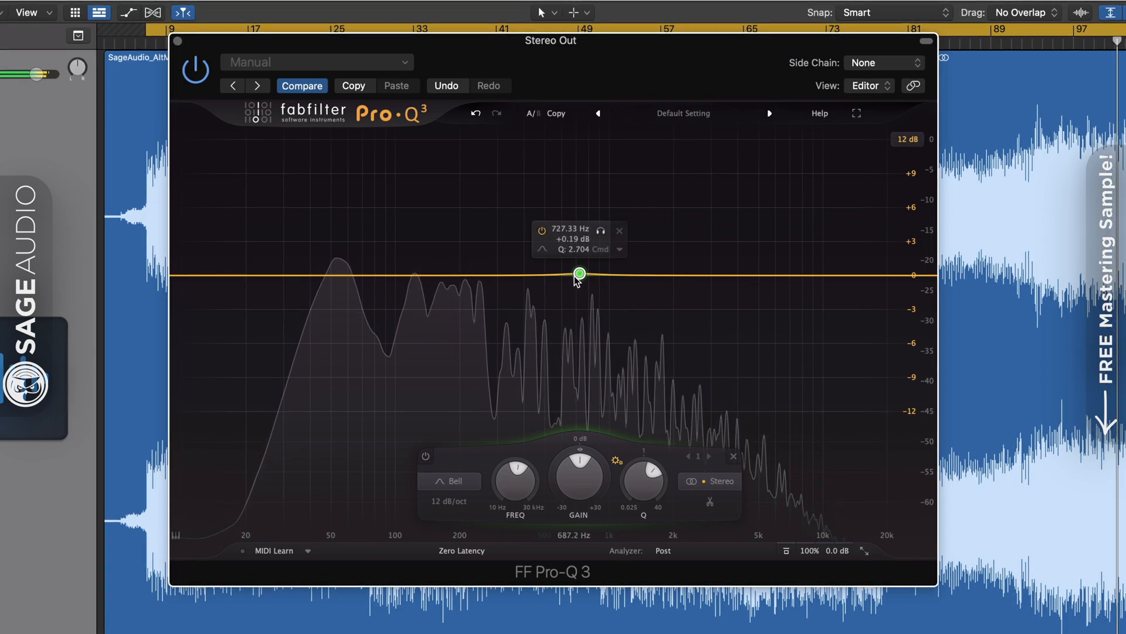
pyautogui.moveTo(579, 272)
pyautogui.mouseDown()
pyautogui.moveTo(578, 255)
pyautogui.moveTo(576, 306)
pyautogui.moveTo(588, 270)
pyautogui.moveTo(608, 271)
pyautogui.mouseUp()
# Add bands near 2 kHz, 108 Hz and 14 kHz, then delete all four bands, keeping Zero Latency
pyautogui.click(683, 272)
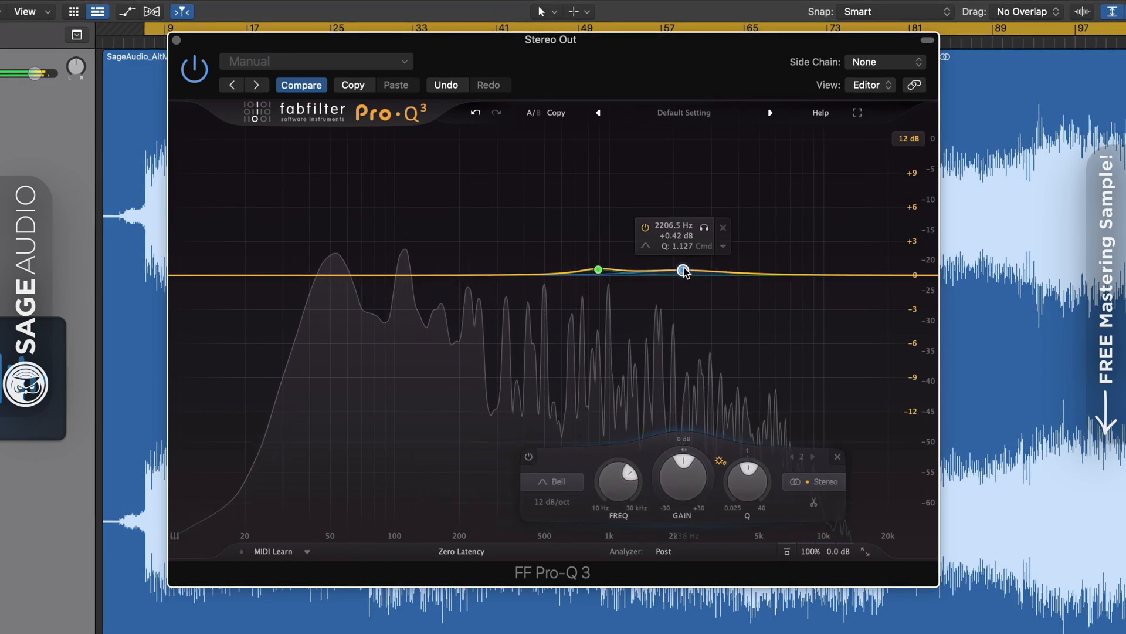
pyautogui.click(411, 275)
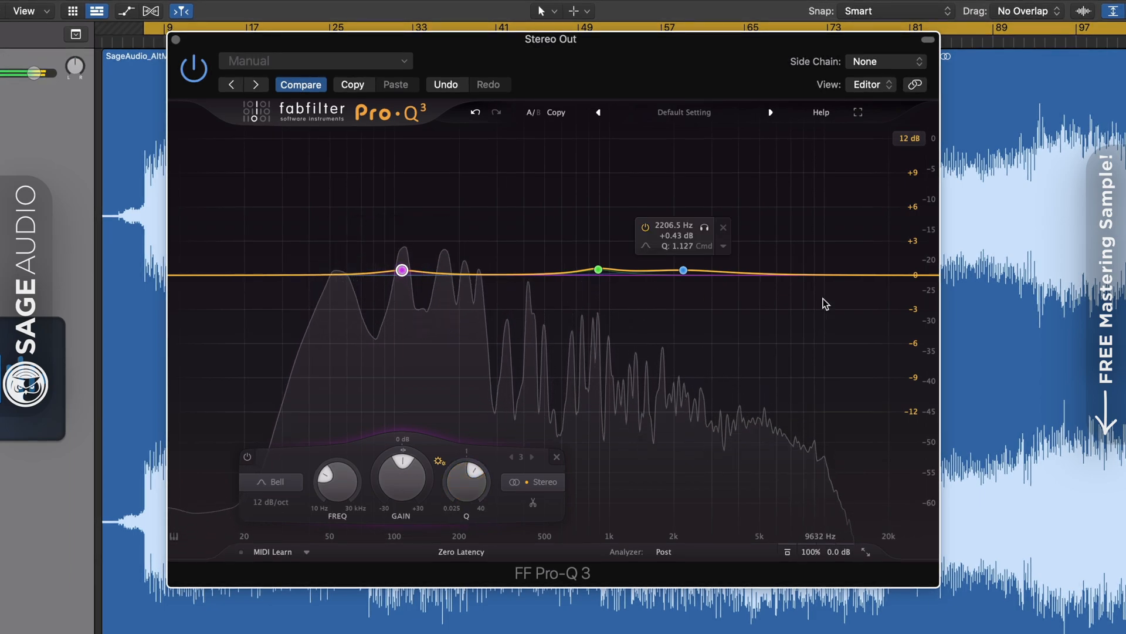
pyautogui.click(858, 275)
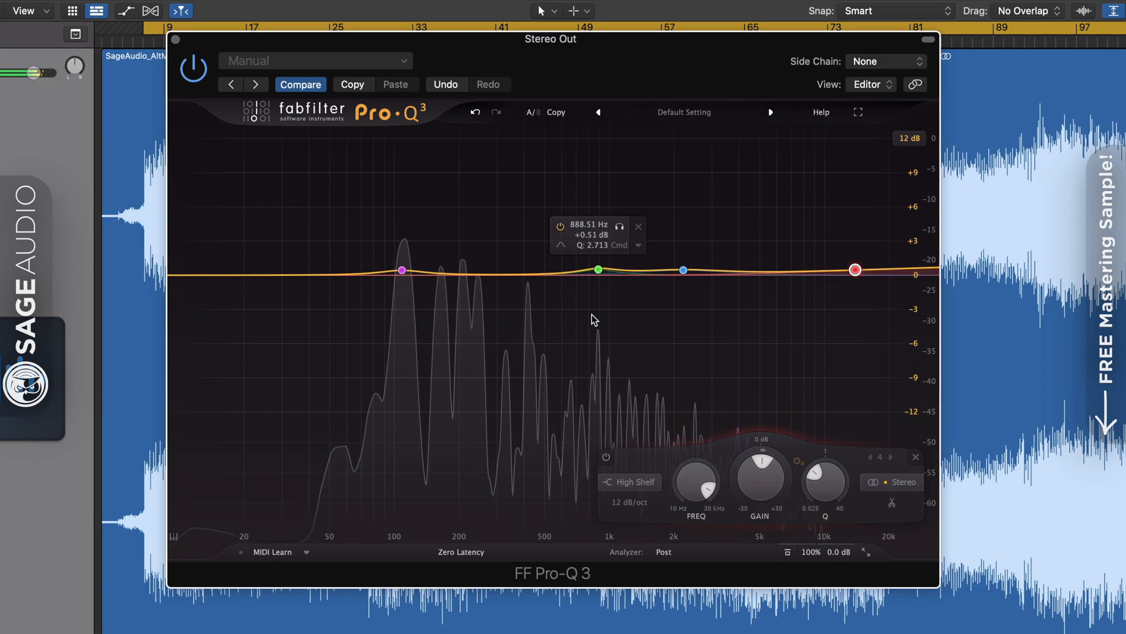
pyautogui.moveTo(297, 226); pyautogui.dragTo(869, 354)
pyautogui.click(789, 456)
pyautogui.click(449, 552)
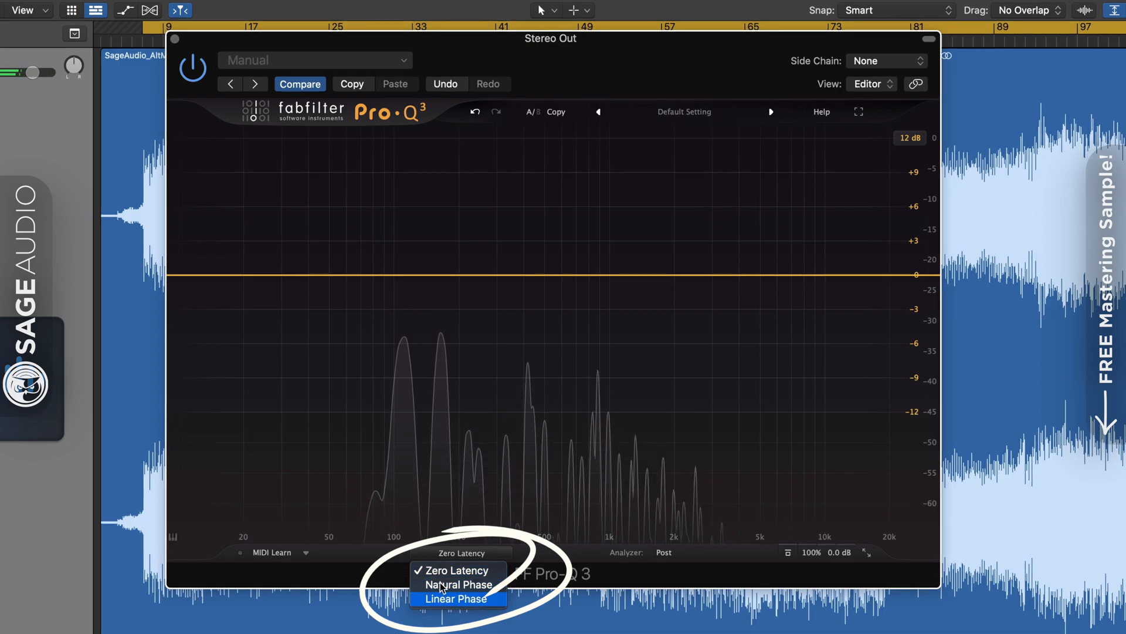
pyautogui.click(444, 553)
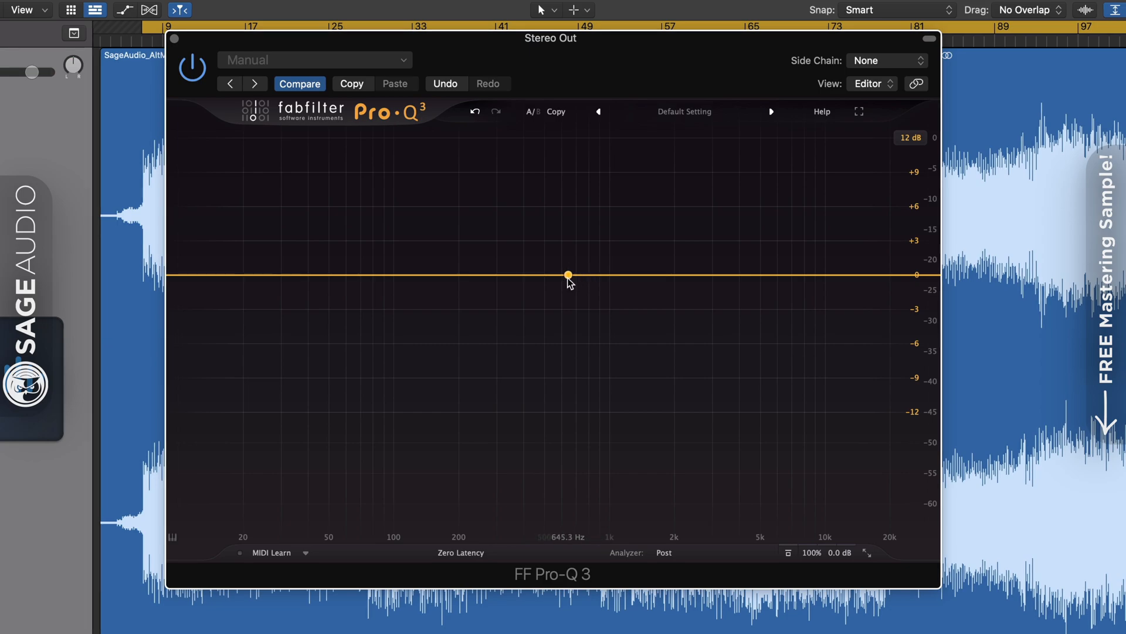
# Start playback and add bands near 900 Hz, the upper mids and 64 Hz
pyautogui.press('space')
pyautogui.moveTo(568, 278); pyautogui.dragTo(574, 273)
pyautogui.moveTo(722, 274)
pyautogui.mouseDown()
pyautogui.moveTo(723, 287)
pyautogui.moveTo(722, 259)
pyautogui.moveTo(724, 296)
pyautogui.moveTo(723, 272)
pyautogui.mouseUp()
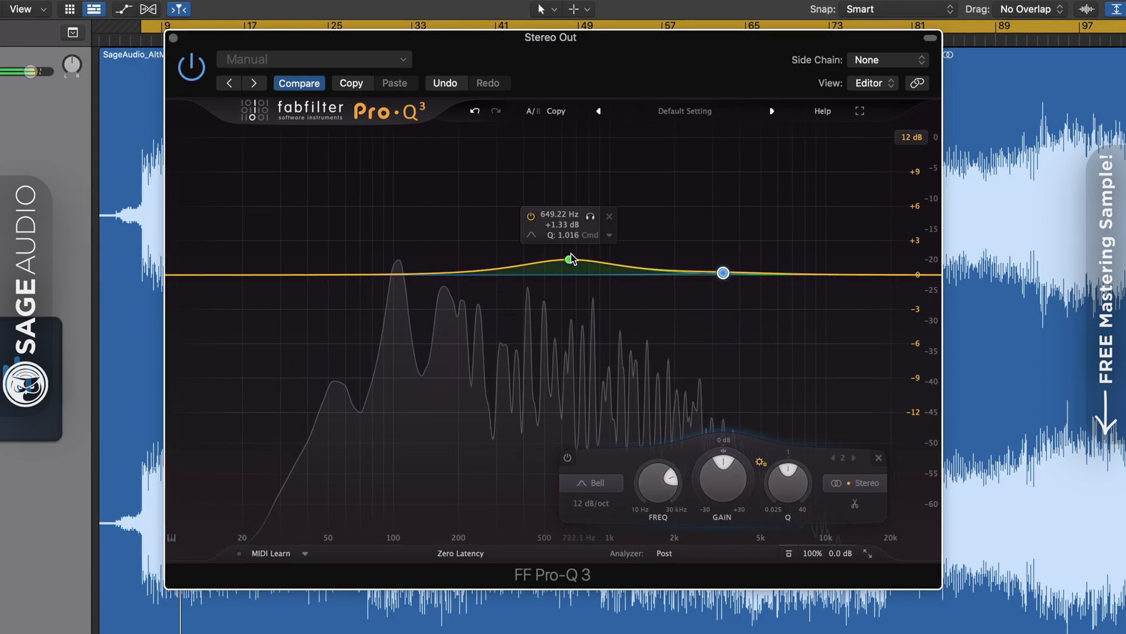
pyautogui.moveTo(570, 259); pyautogui.dragTo(597, 266)
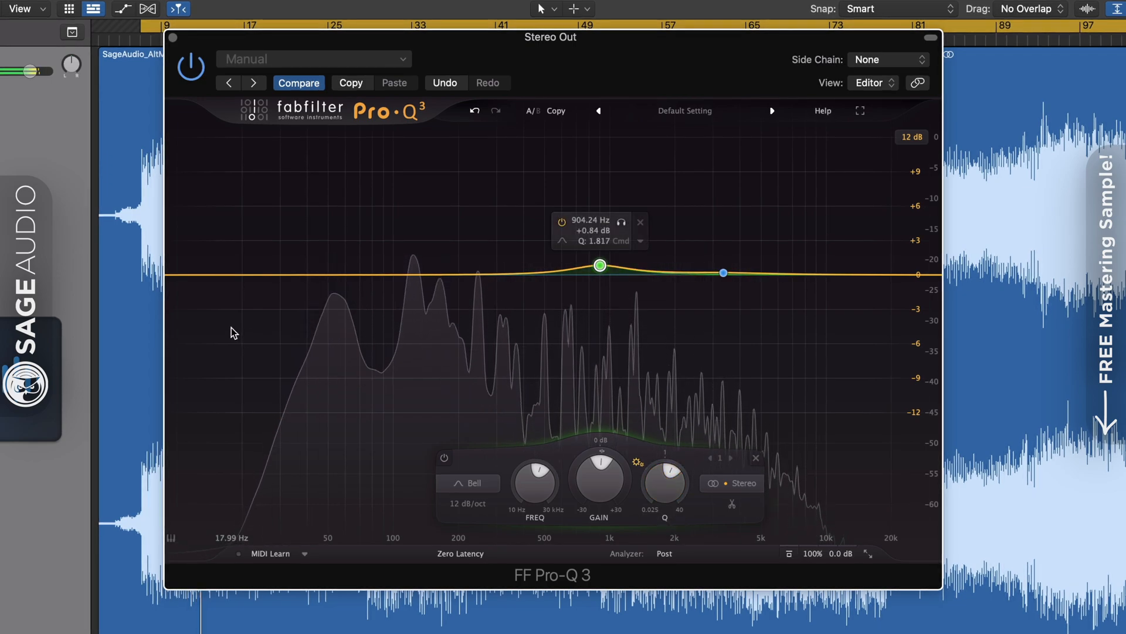
pyautogui.click(350, 275)
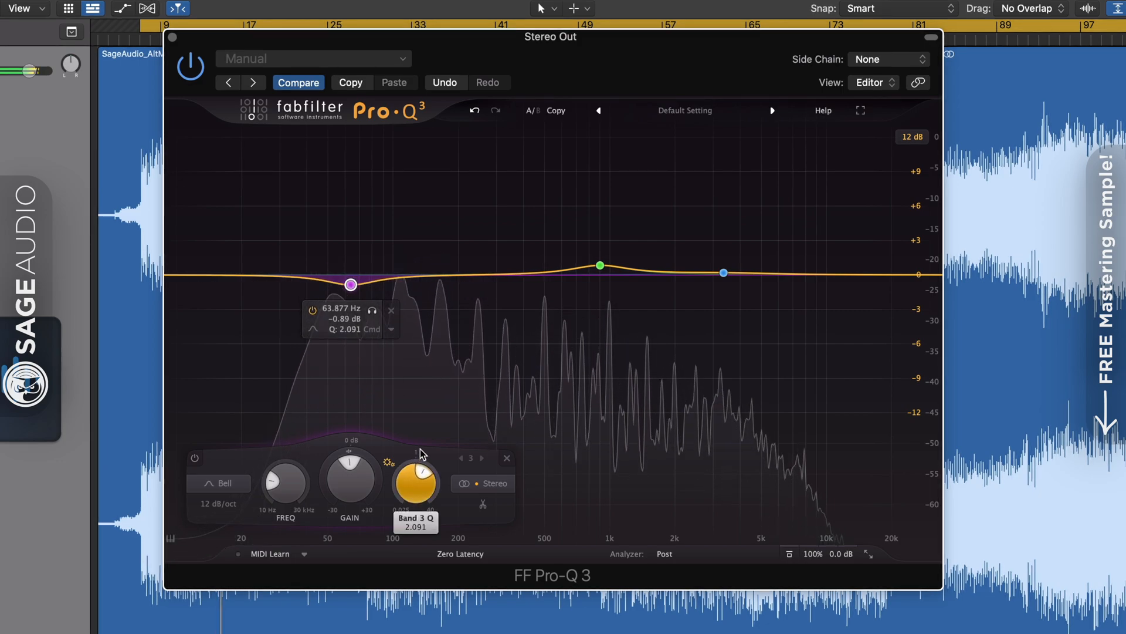
# Switch to Linear Phase processing, move the purple band to about 80 Hz, and select all three bands
pyautogui.click(461, 554)
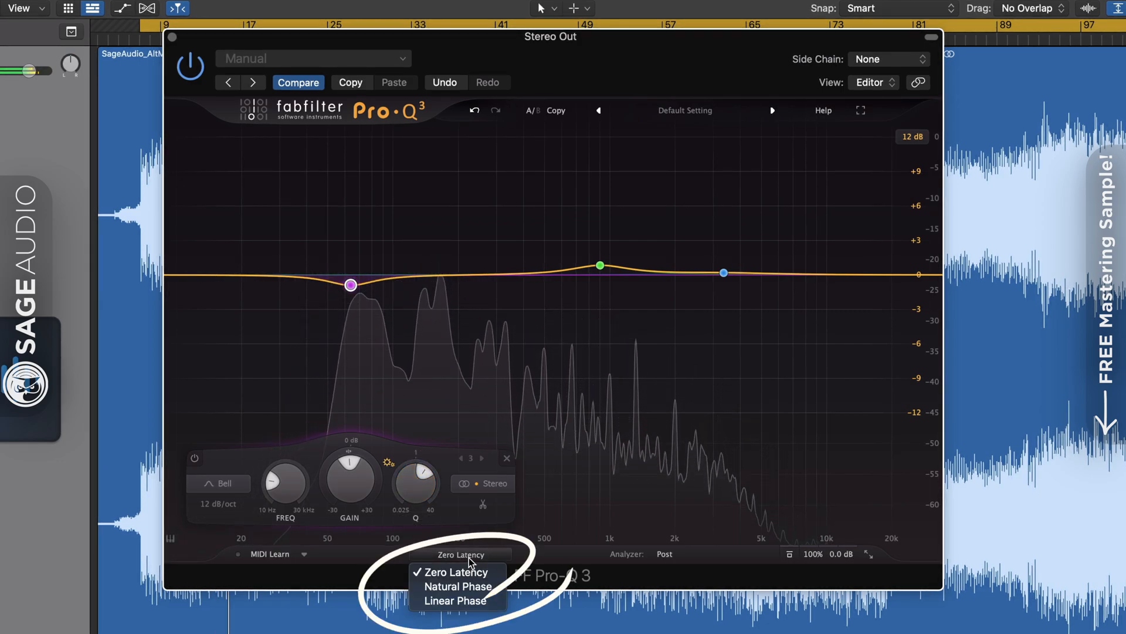
pyautogui.click(463, 601)
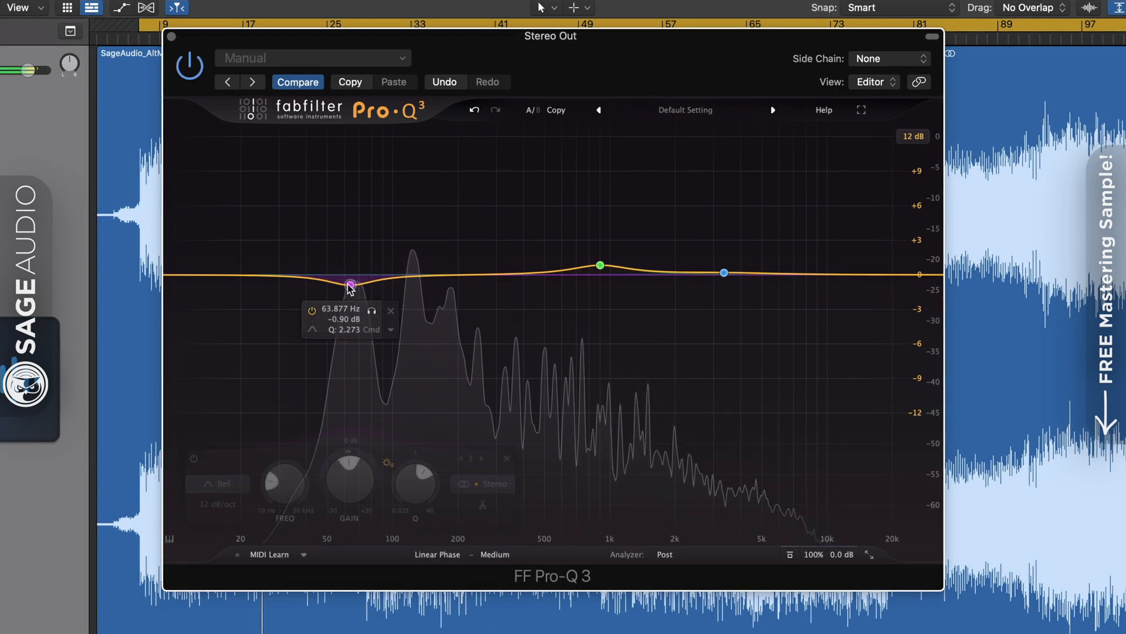
pyautogui.moveTo(354, 293); pyautogui.dragTo(766, 271)
pyautogui.moveTo(873, 199); pyautogui.dragTo(525, 349)
# Replace the old bands with a low bell near 80 Hz, a bell near 2 kHz and a 15 kHz high shelf
pyautogui.click(805, 228)
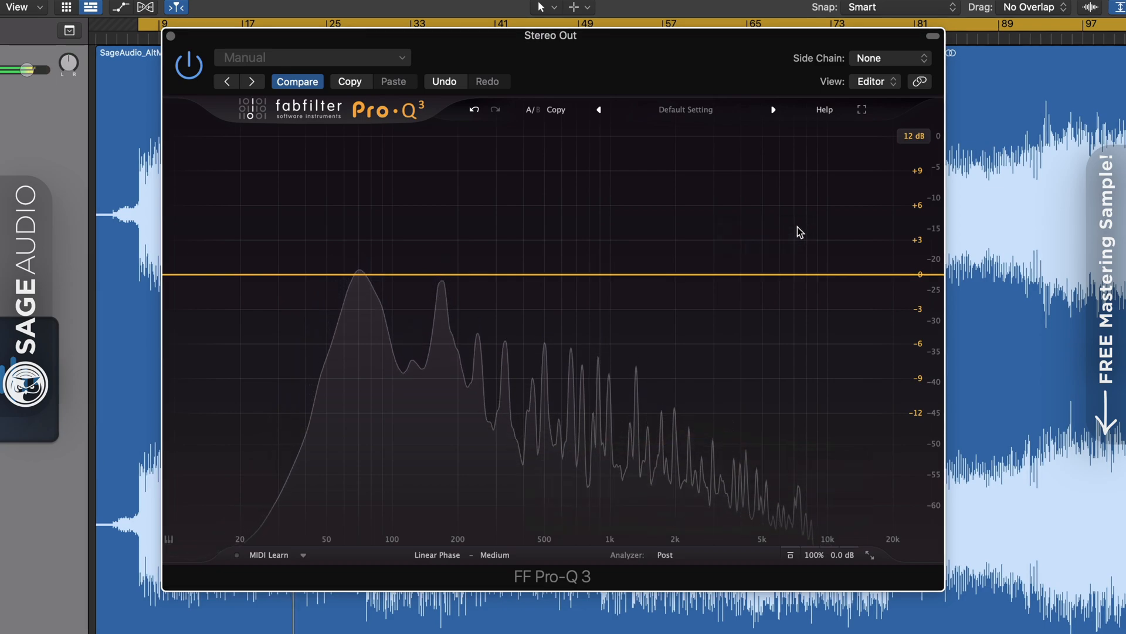
pyautogui.moveTo(360, 274); pyautogui.dragTo(370, 267)
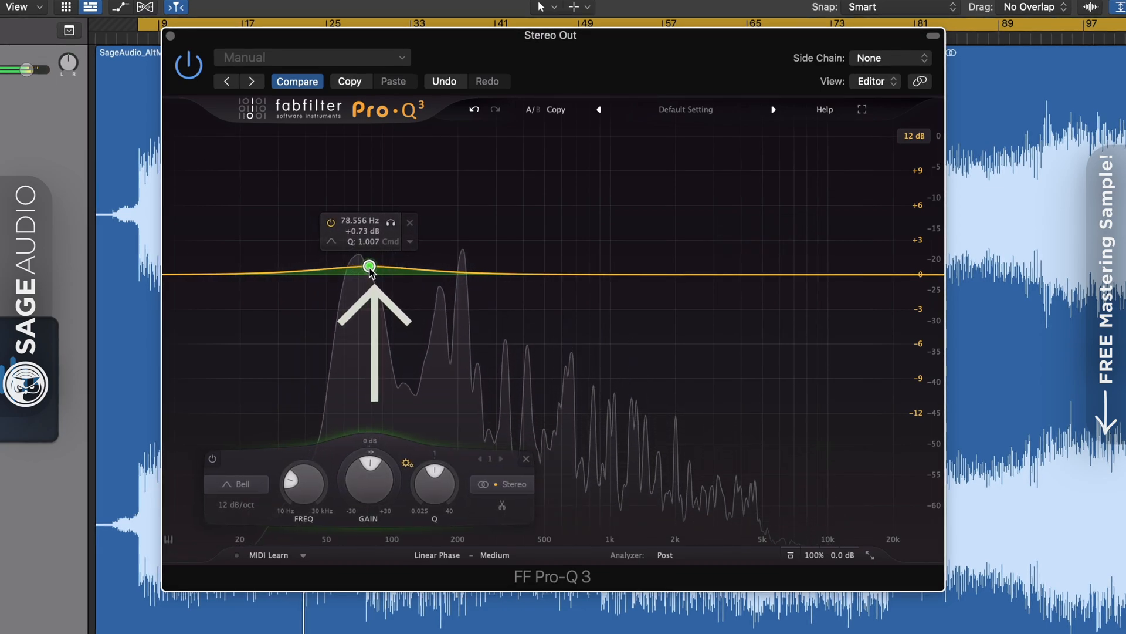
pyautogui.moveTo(684, 276); pyautogui.dragTo(676, 269)
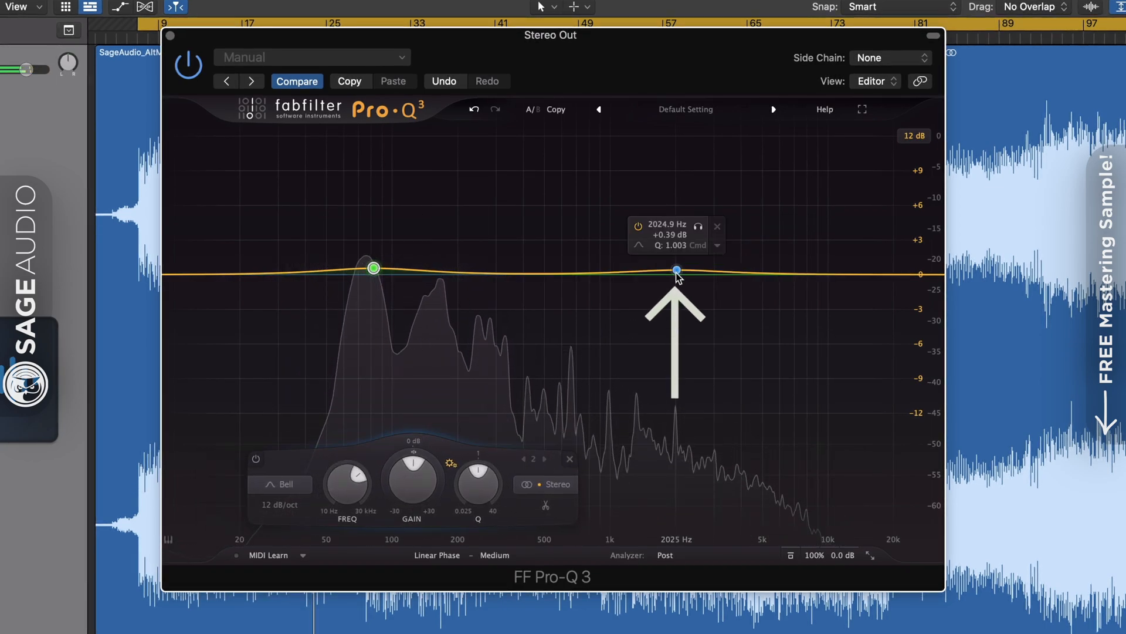
pyautogui.moveTo(873, 275); pyautogui.dragTo(772, 264)
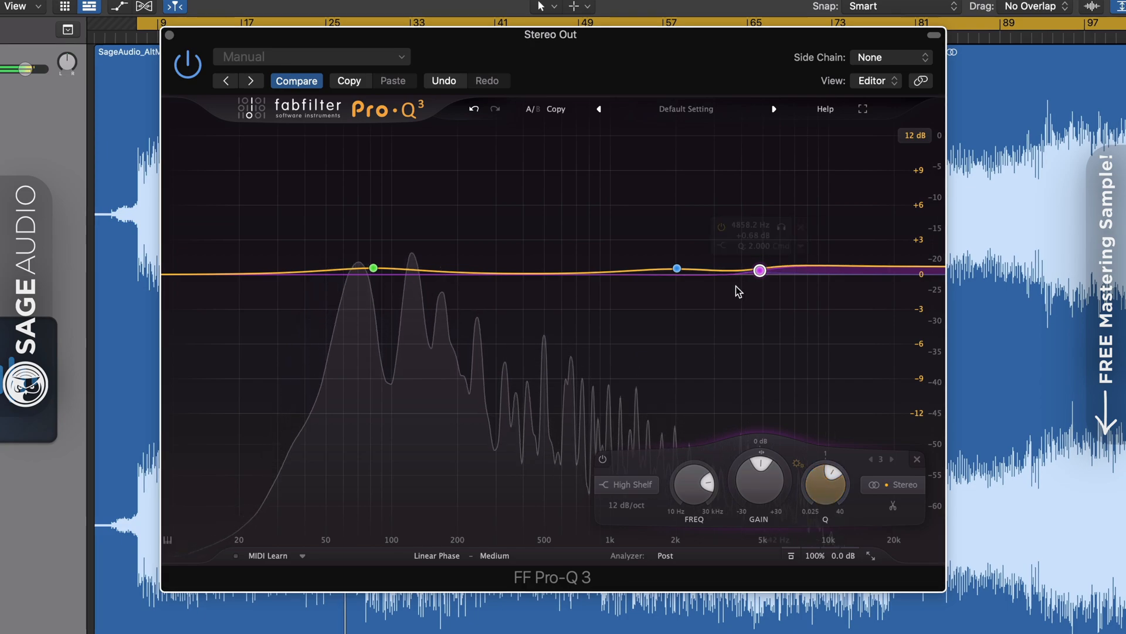
# Fine-tune the boosts, leaving small lifts at 80 Hz and 2 kHz
pyautogui.moveTo(676, 270); pyautogui.dragTo(676, 261)
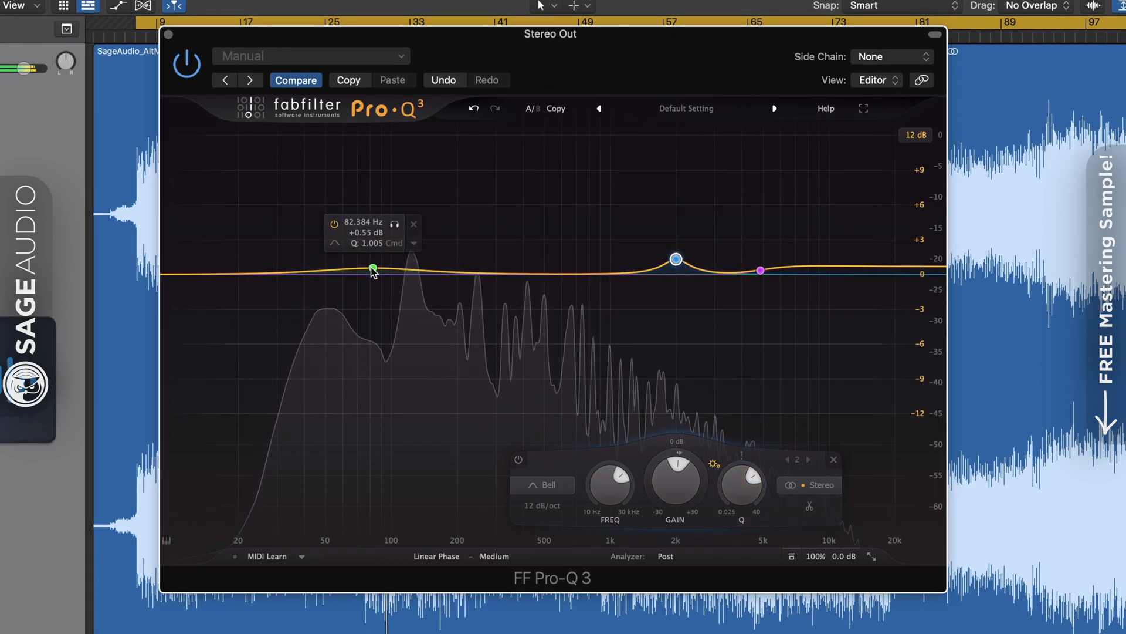
pyautogui.moveTo(373, 270); pyautogui.dragTo(373, 264)
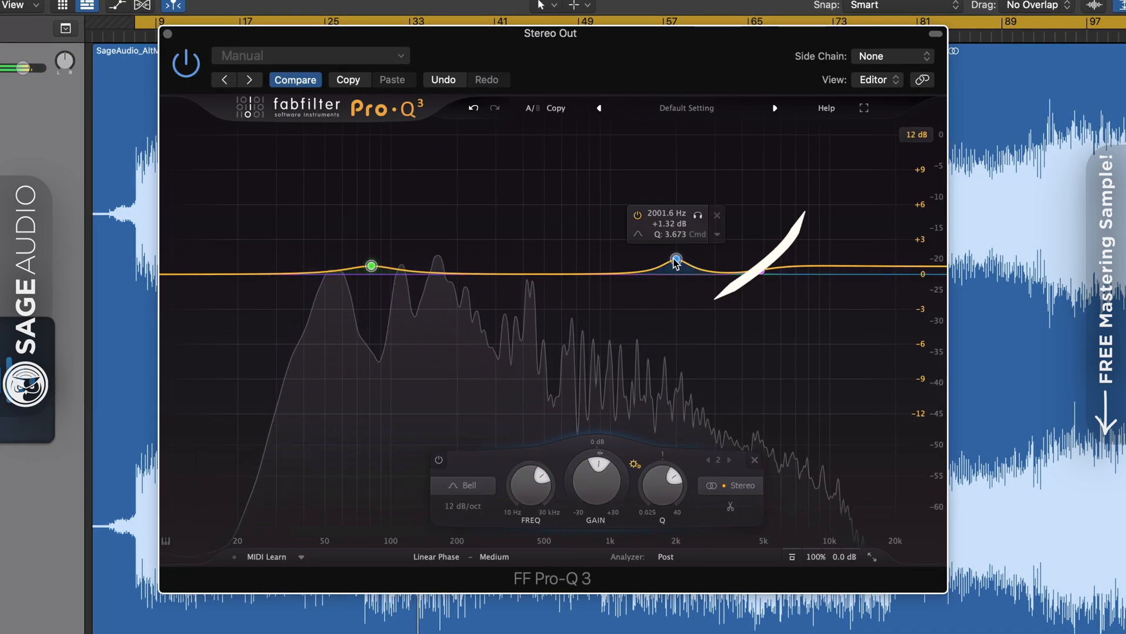
pyautogui.moveTo(678, 264); pyautogui.dragTo(670, 311)
pyautogui.moveTo(672, 274)
pyautogui.mouseDown()
pyautogui.moveTo(674, 201)
pyautogui.moveTo(678, 267)
pyautogui.mouseUp()
pyautogui.moveTo(370, 266)
pyautogui.mouseDown()
pyautogui.moveTo(368, 235)
pyautogui.moveTo(370, 267)
pyautogui.mouseUp()
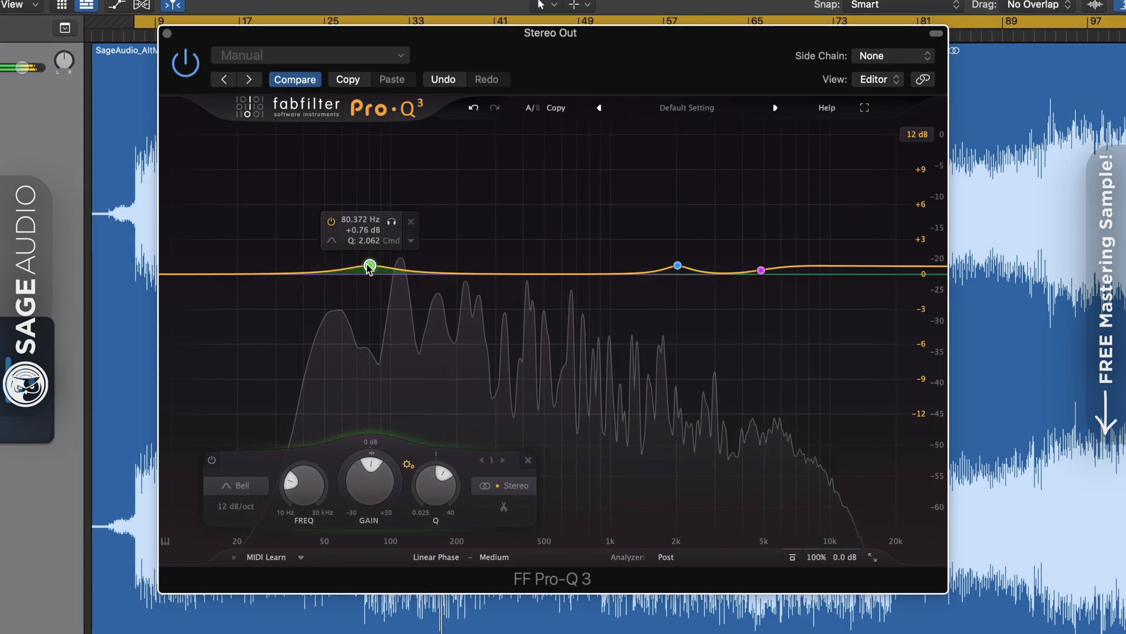
pyautogui.click(448, 559)
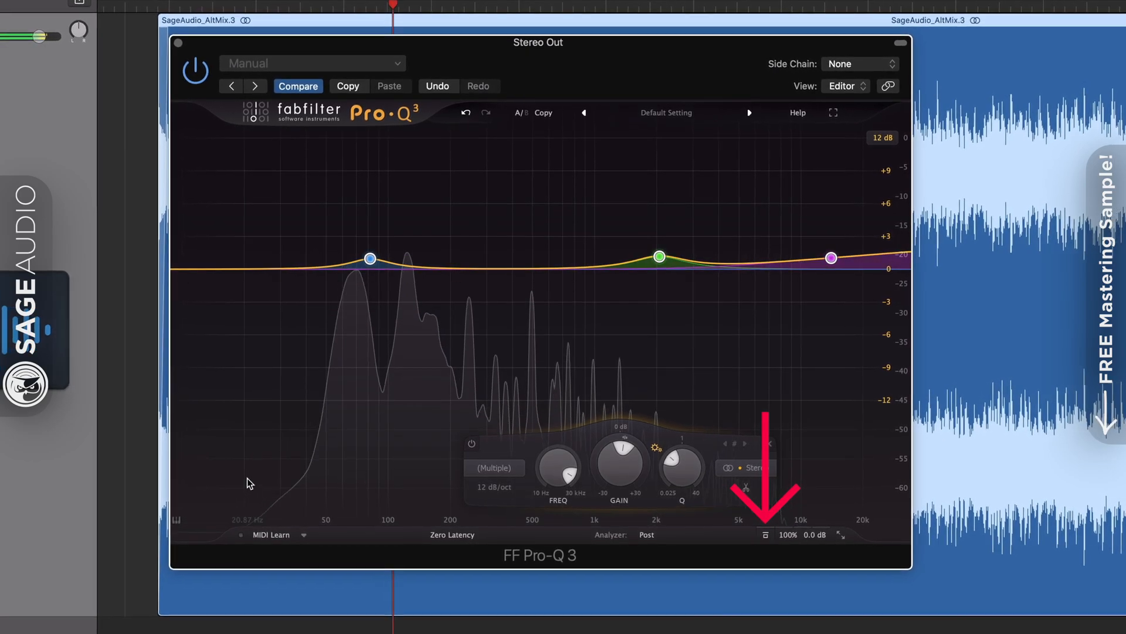
# Raise the gain of all three bands together and shift them lower in frequency
pyautogui.moveTo(165, 179); pyautogui.dragTo(888, 398)
pyautogui.moveTo(642, 470); pyautogui.dragTo(633, 395)
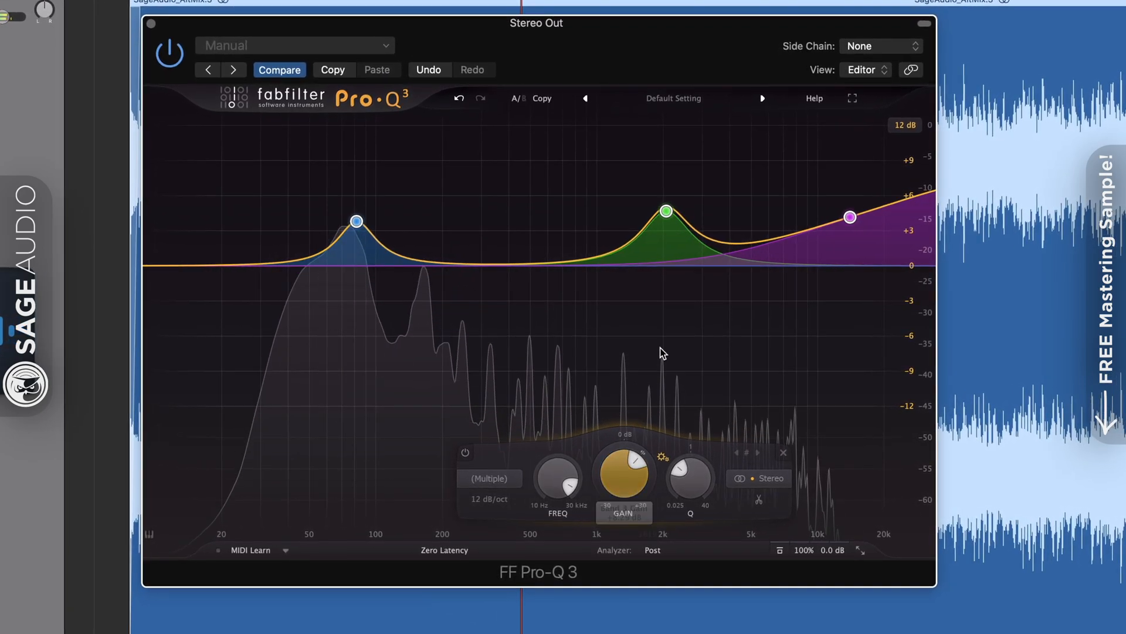
pyautogui.click(665, 227)
pyautogui.moveTo(664, 213); pyautogui.dragTo(673, 286)
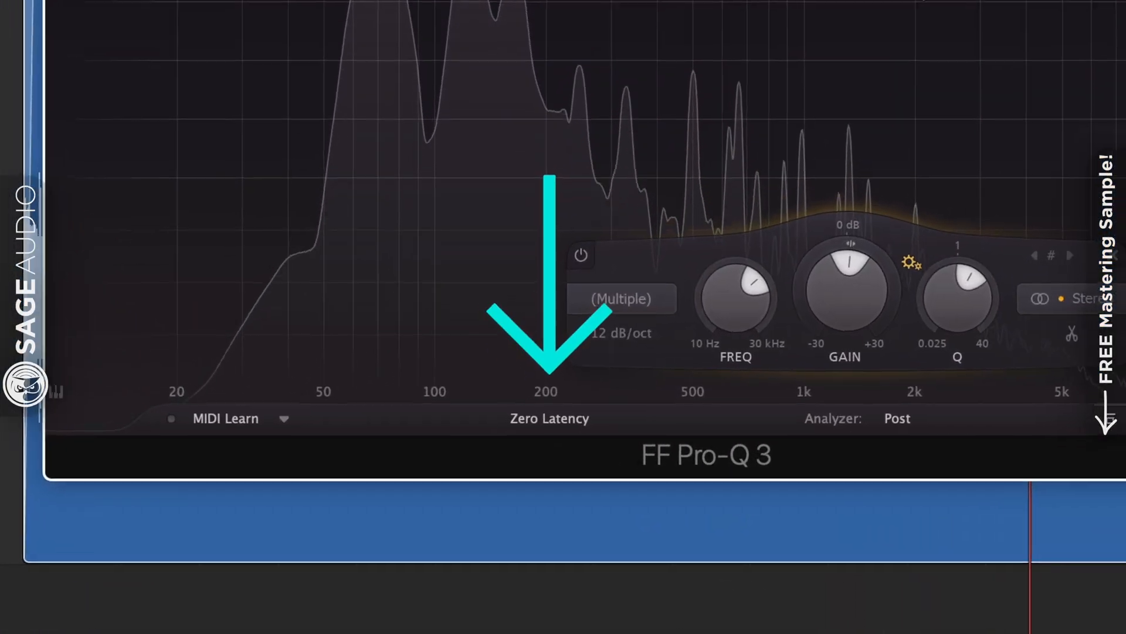
# Try Natural Phase processing, then switch to Linear Phase
pyautogui.click(549, 419)
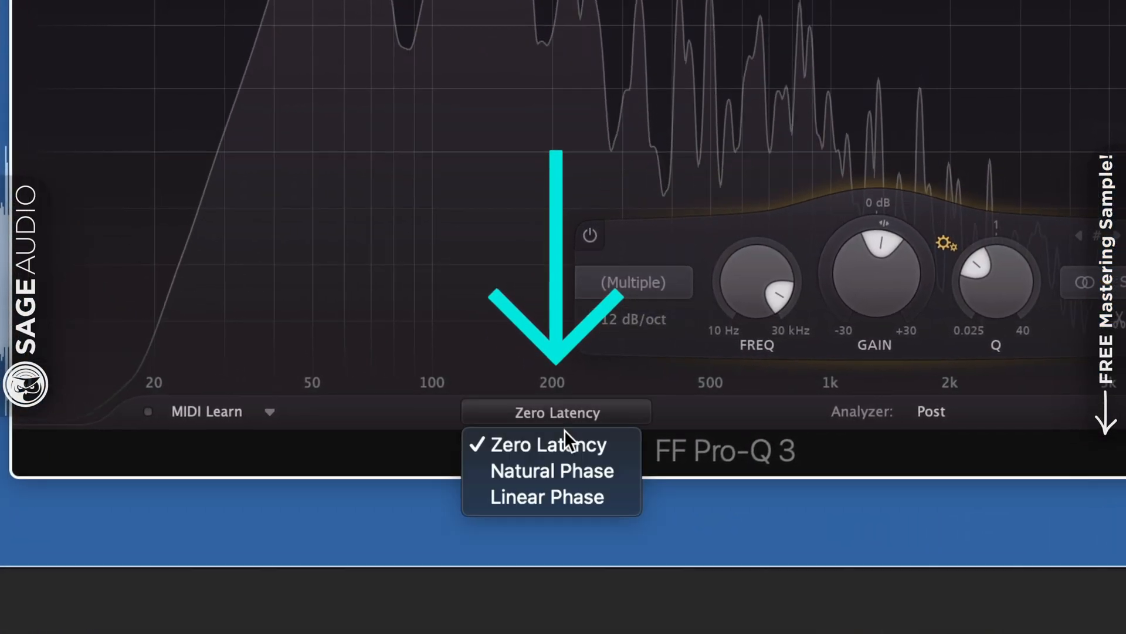
pyautogui.click(562, 469)
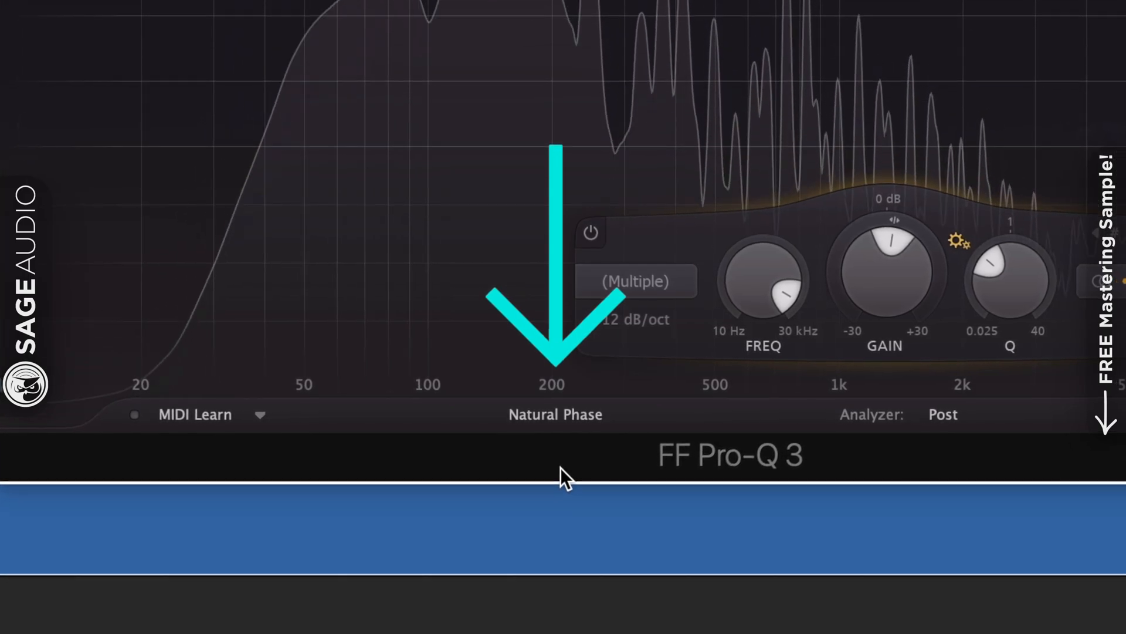
pyautogui.click(556, 414)
pyautogui.click(554, 505)
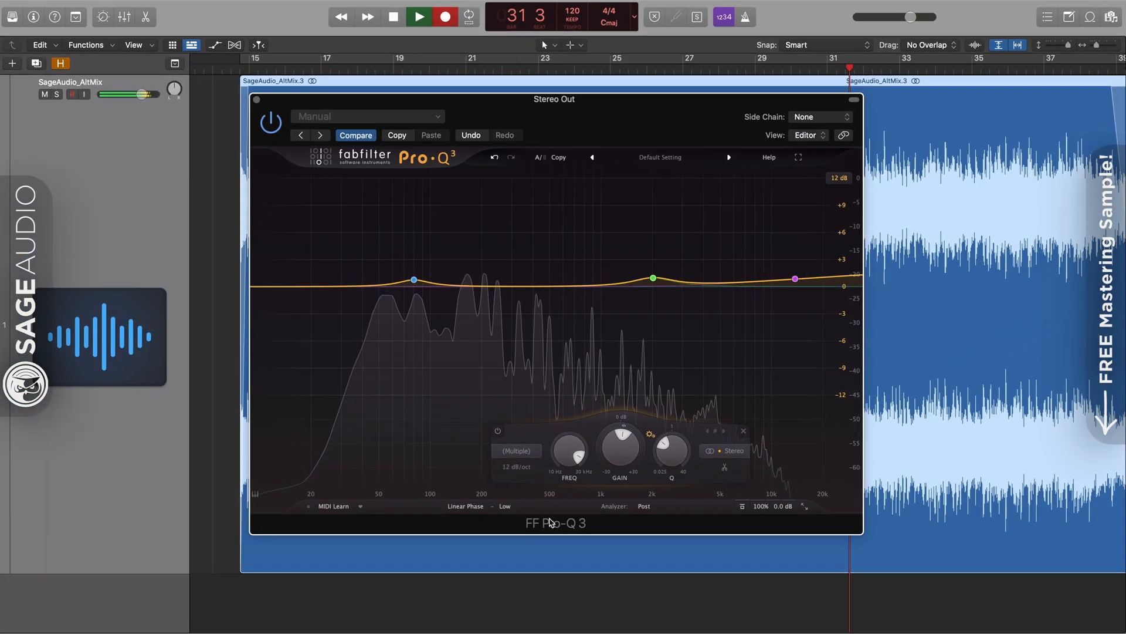
# Raise the three bands' gain again, try Zero Latency, and settle on Linear Phase
pyautogui.moveTo(620, 448); pyautogui.dragTo(606, 479)
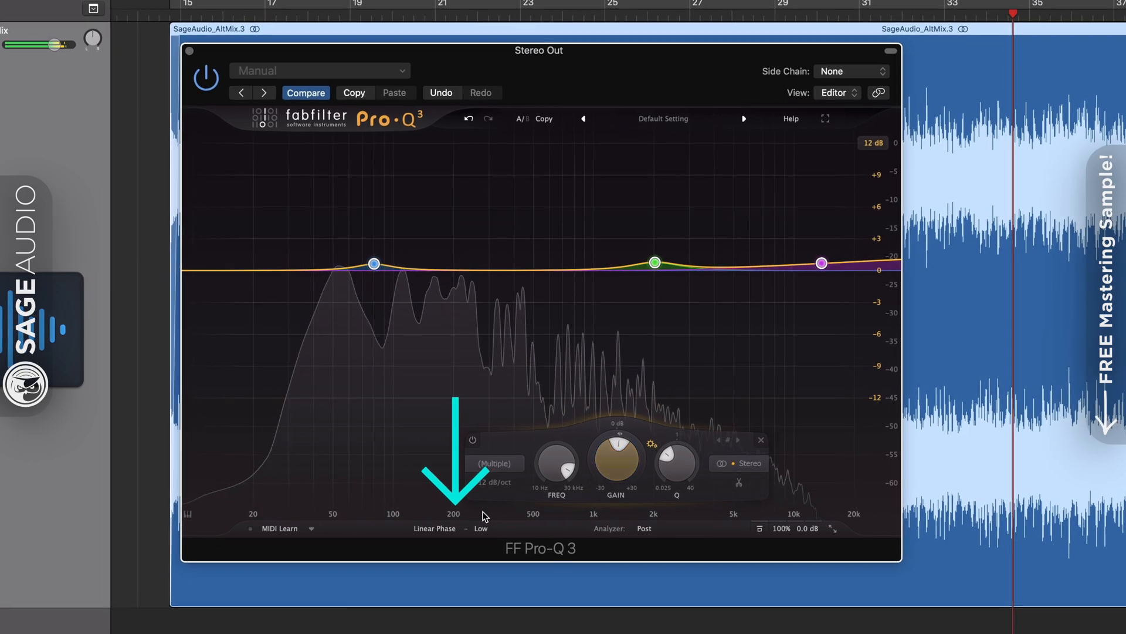
pyautogui.click(434, 528)
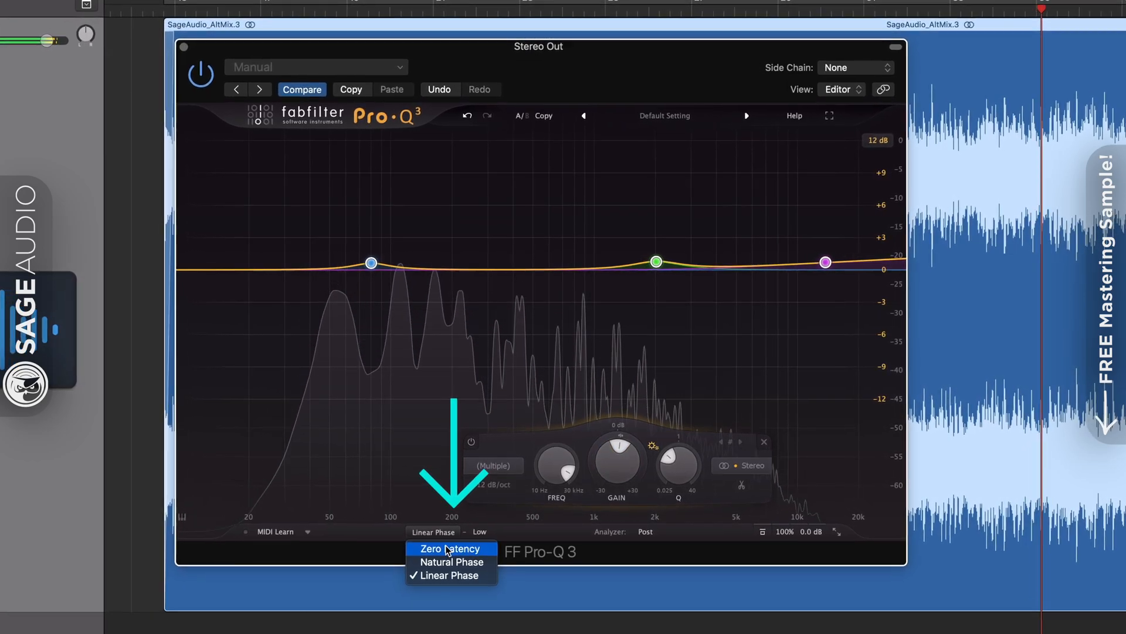
pyautogui.click(447, 537)
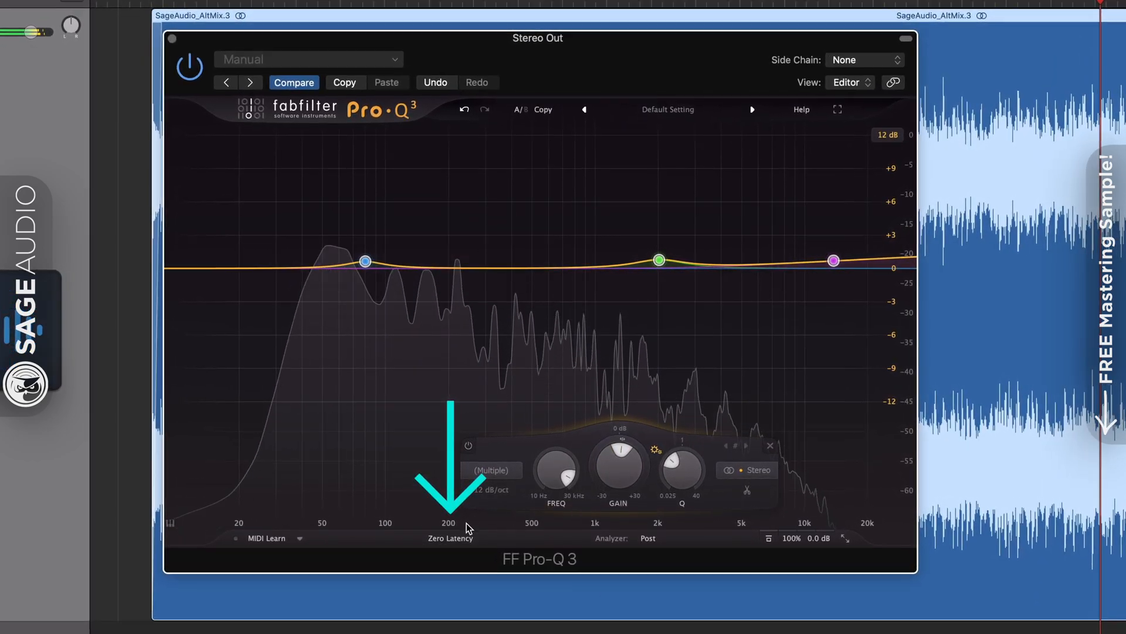
pyautogui.click(453, 535)
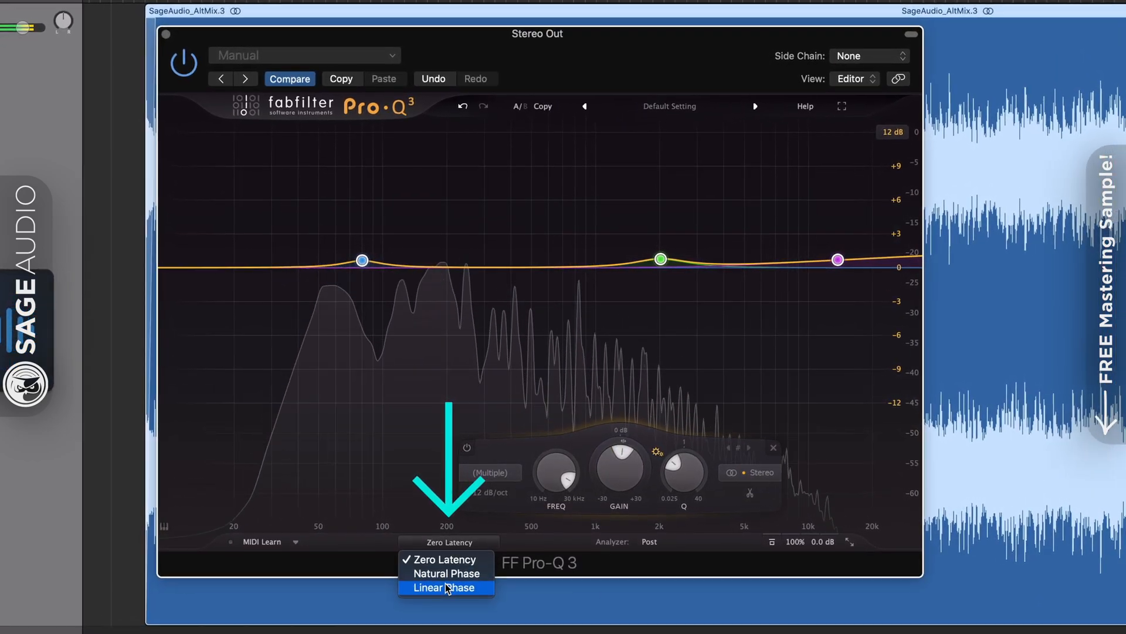
pyautogui.click(447, 587)
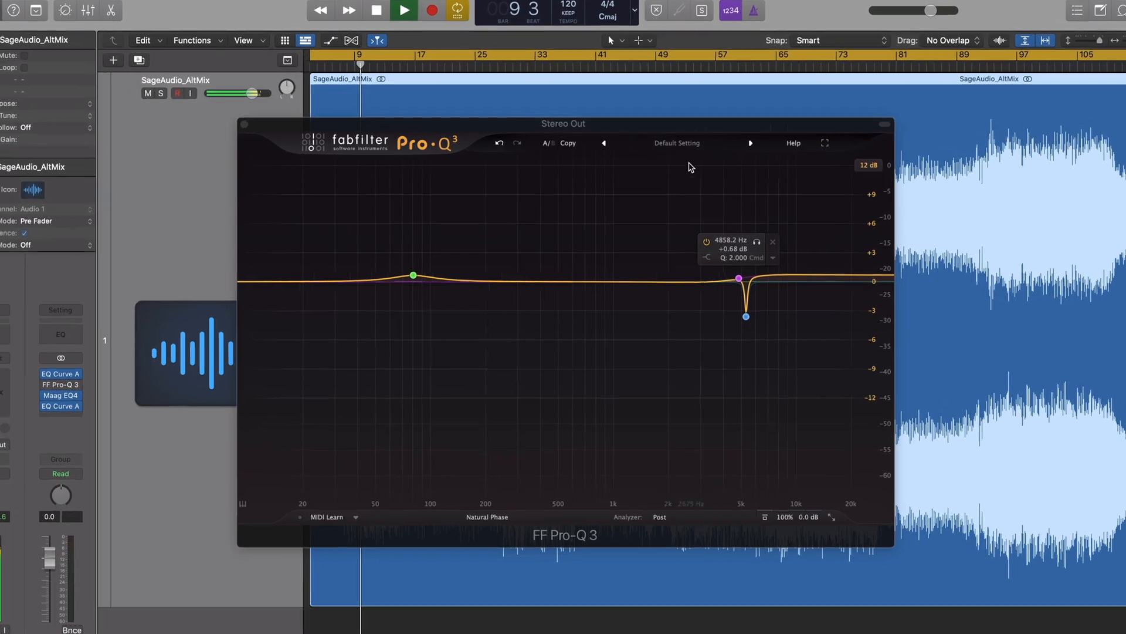
# Boost the Maag EQ4's 2.5 kHz band and raise its air gain
pyautogui.moveTo(682, 125)
pyautogui.mouseDown()
pyautogui.moveTo(676, 145)
pyautogui.moveTo(687, 114)
pyautogui.mouseUp()
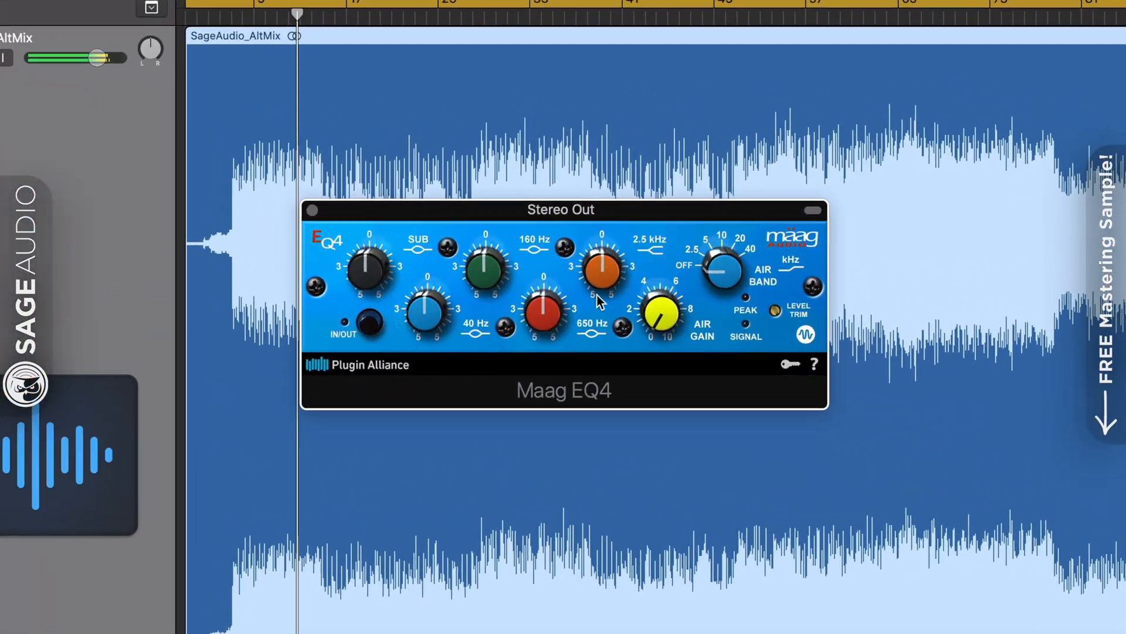
pyautogui.moveTo(605, 278); pyautogui.dragTo(606, 258)
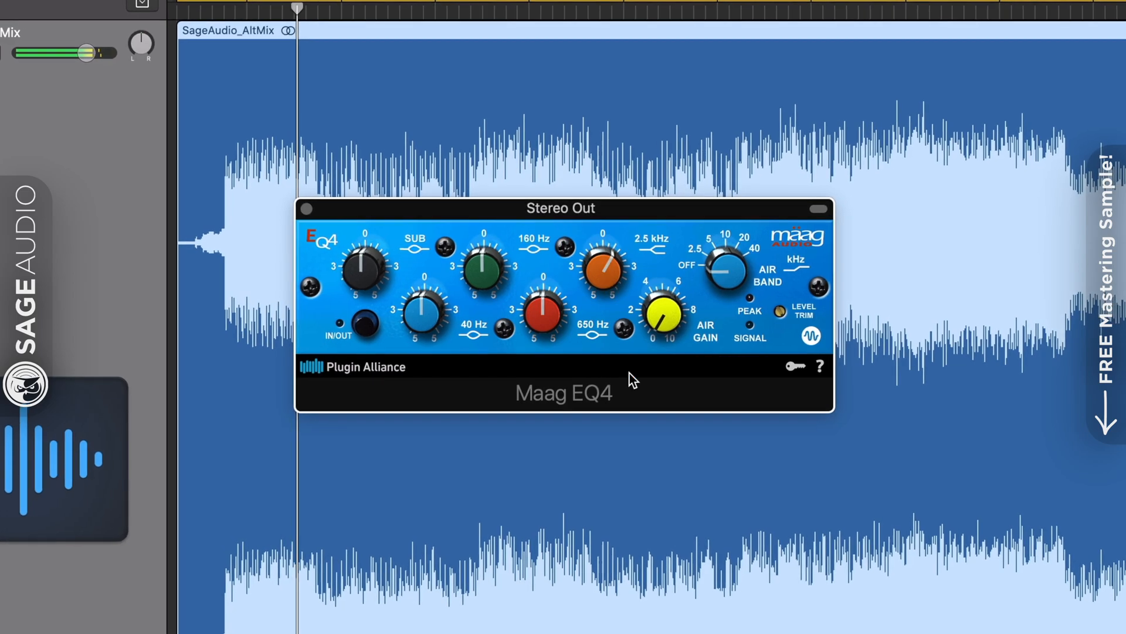
pyautogui.moveTo(662, 320); pyautogui.dragTo(723, 273)
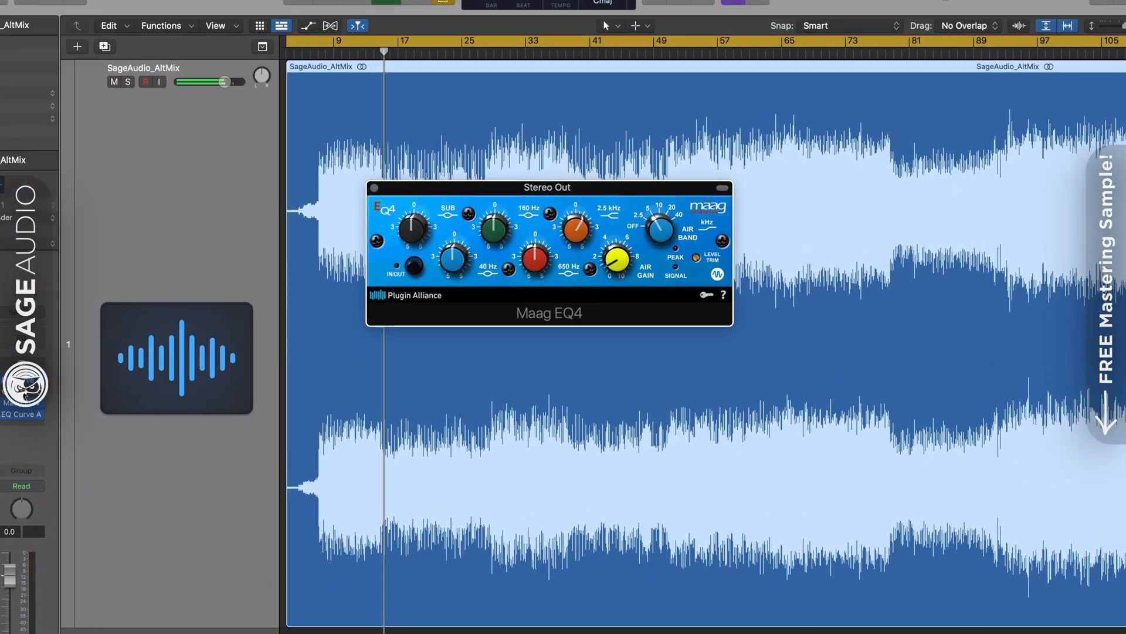
# In the Pro-Q 3, sweep the notch to 2.3 kHz and back to 5 kHz, and flatten the low band
pyautogui.click(67, 382)
pyautogui.moveTo(761, 305)
pyautogui.mouseDown()
pyautogui.moveTo(659, 306)
pyautogui.moveTo(762, 315)
pyautogui.mouseUp()
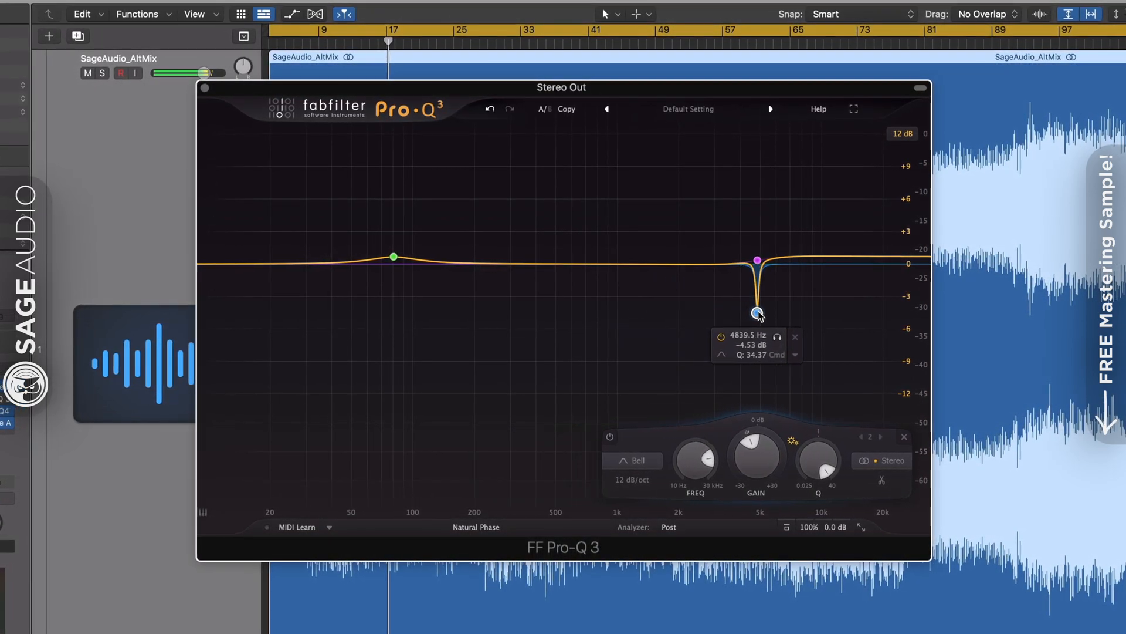
pyautogui.click(757, 260)
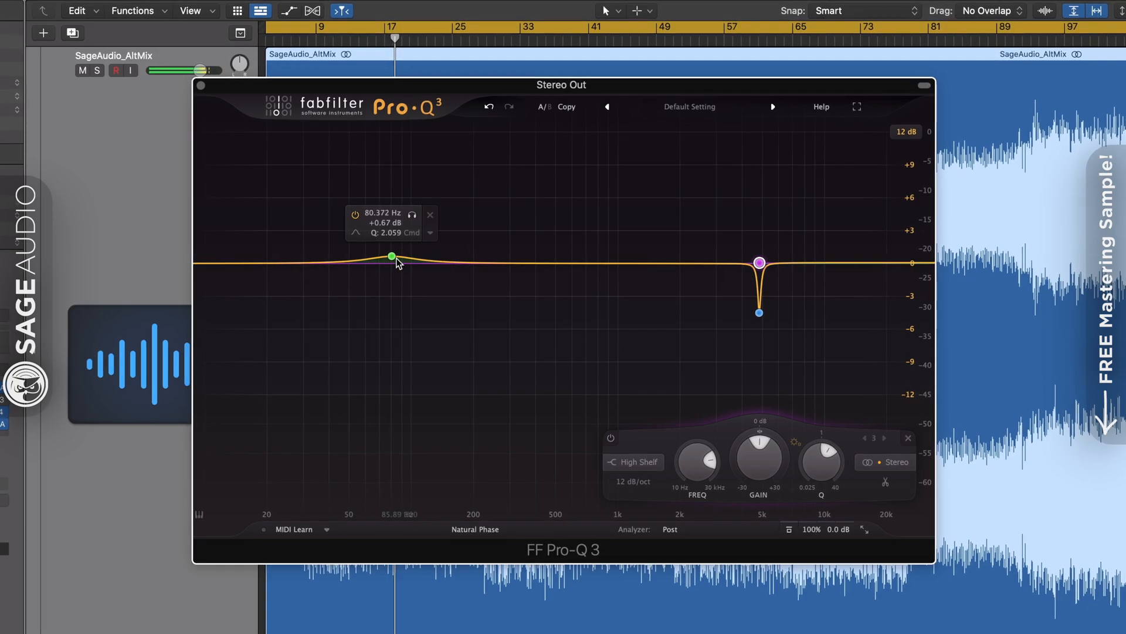
pyautogui.moveTo(396, 259); pyautogui.dragTo(392, 264)
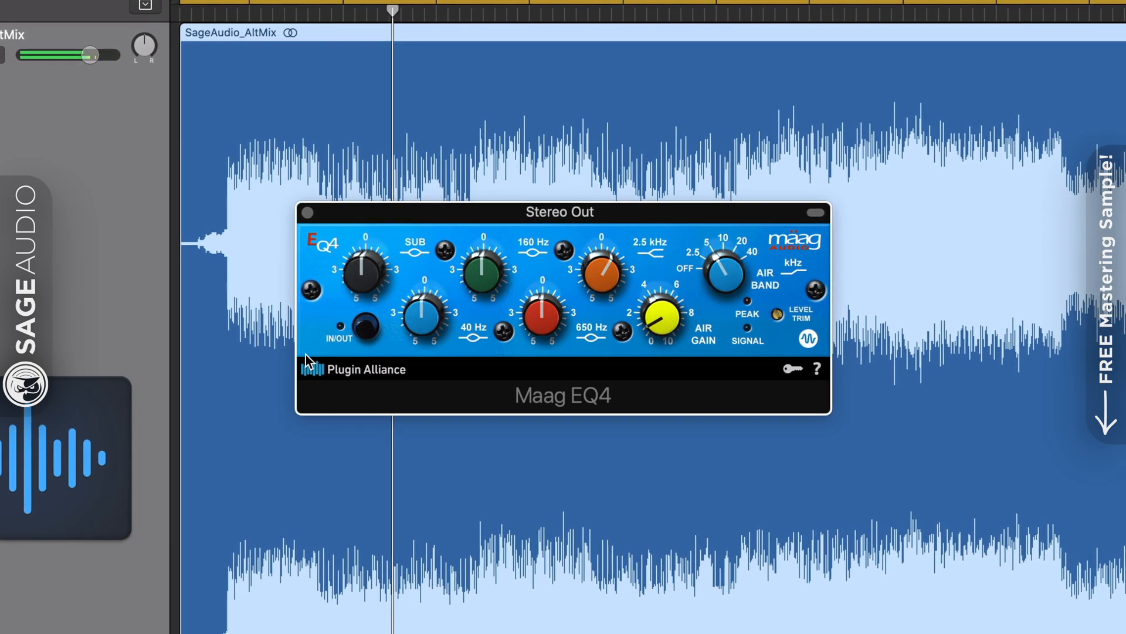
# Engage the Maag EQ4 with a small sub boost and slightly more air gain
pyautogui.moveTo(367, 276)
pyautogui.mouseDown()
pyautogui.moveTo(365, 291)
pyautogui.moveTo(364, 259)
pyautogui.mouseUp()
pyautogui.click(368, 327)
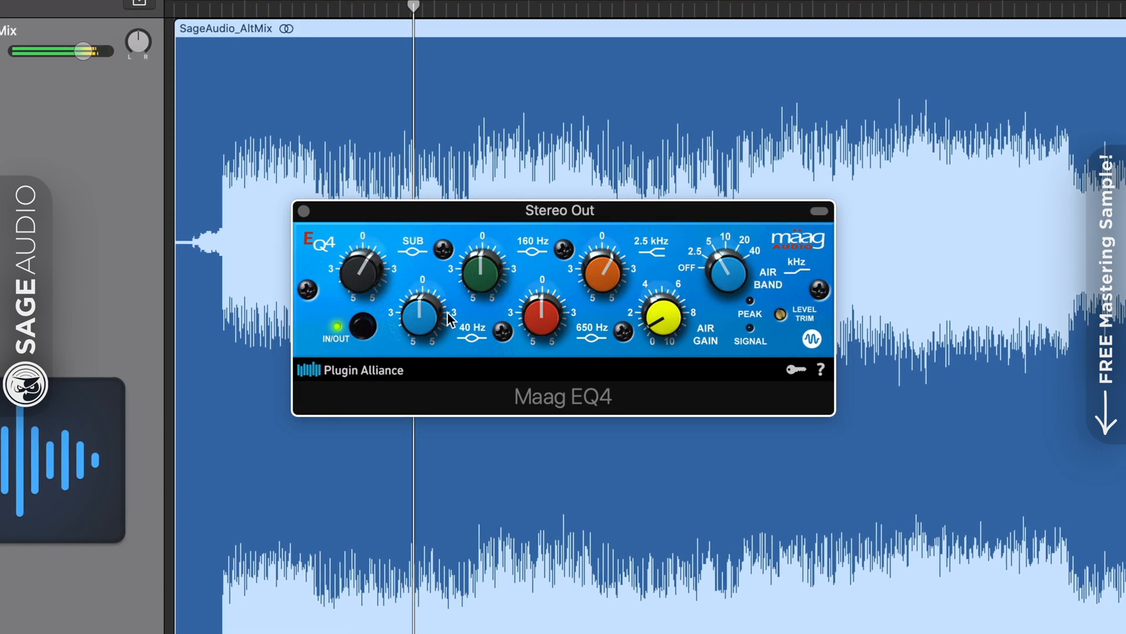
pyautogui.moveTo(415, 316); pyautogui.dragTo(415, 311)
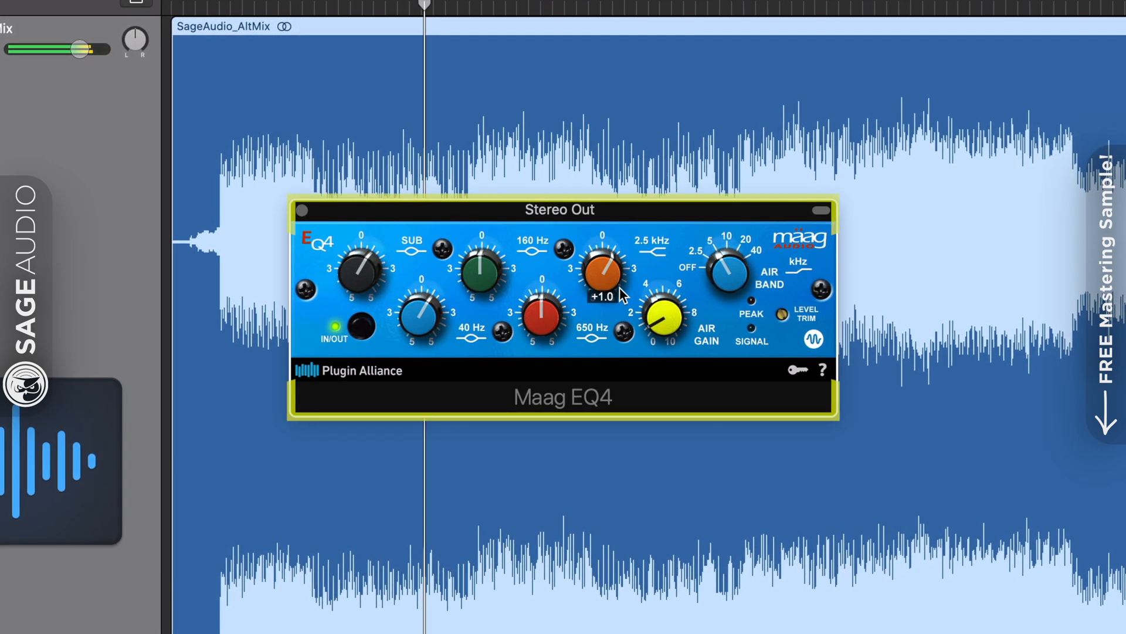
pyautogui.moveTo(665, 318); pyautogui.dragTo(667, 300)
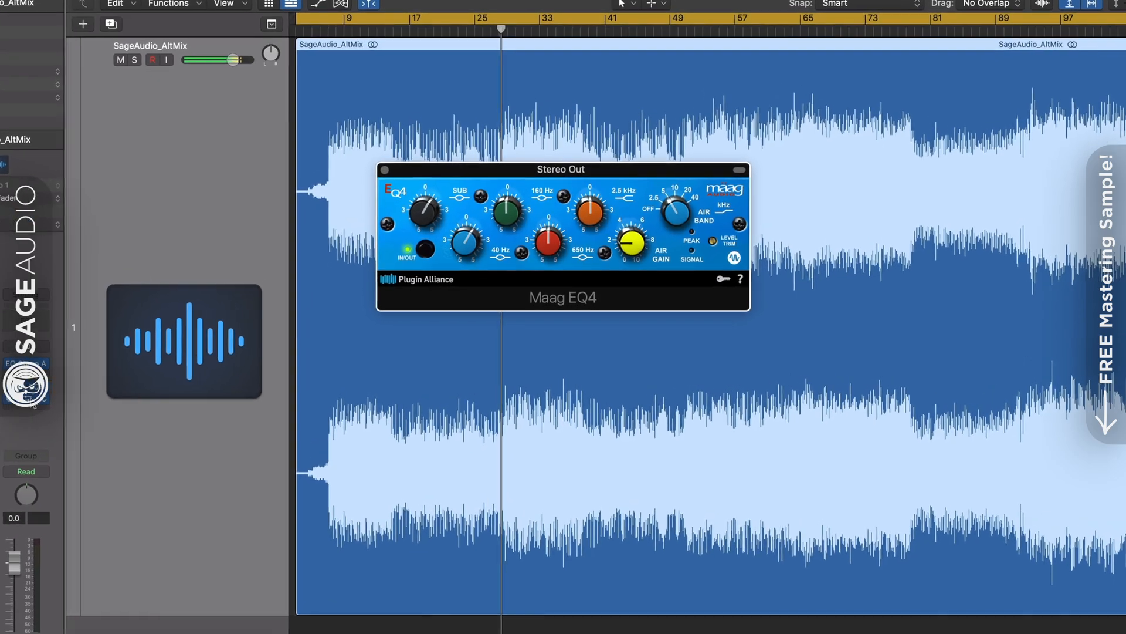
pyautogui.click(102, 387)
# Compare the Maag EQ4 bypassed and engaged in the analyzer, then boost its 40 Hz band to +2.0
pyautogui.moveTo(704, 251); pyautogui.dragTo(685, 209)
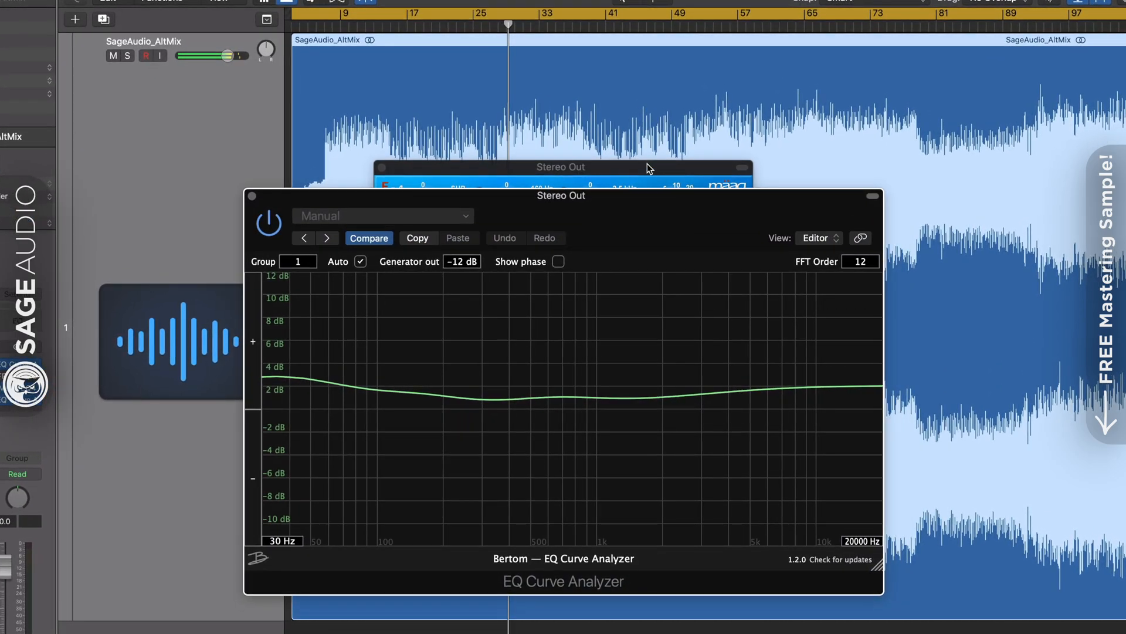
pyautogui.moveTo(647, 168); pyautogui.dragTo(647, 80)
pyautogui.click(422, 164)
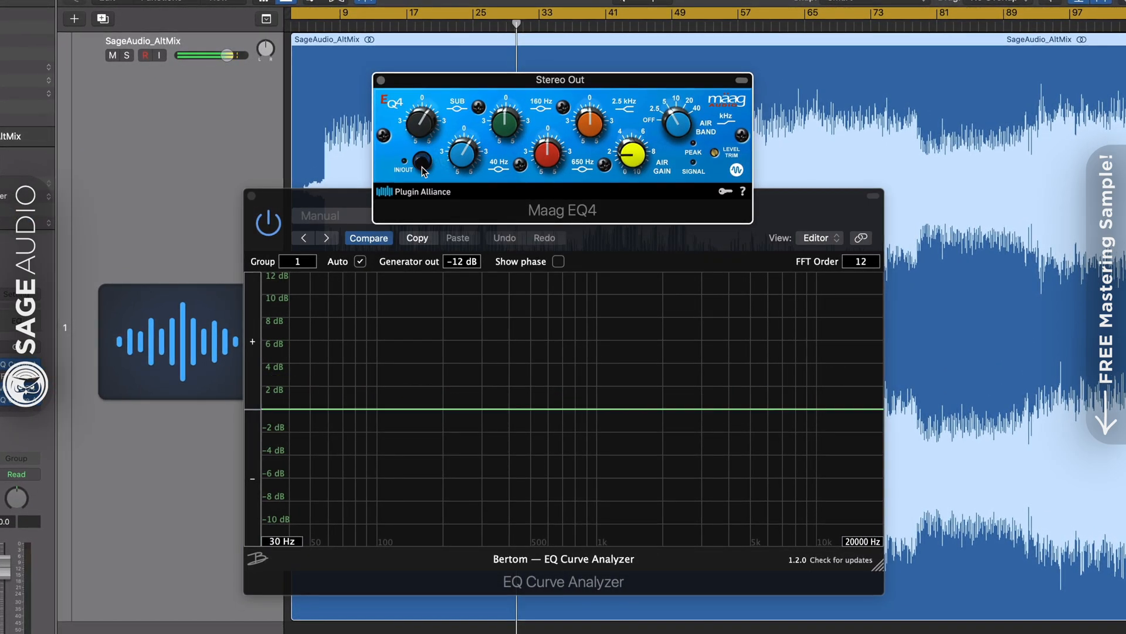
pyautogui.click(421, 166)
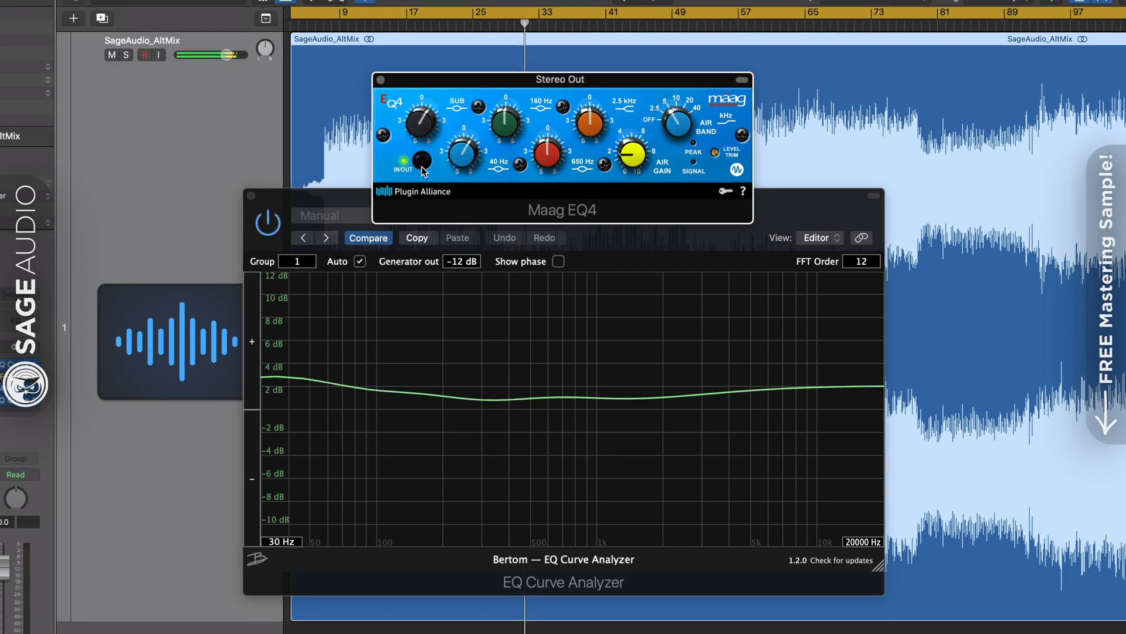
pyautogui.moveTo(577, 74); pyautogui.dragTo(575, 71)
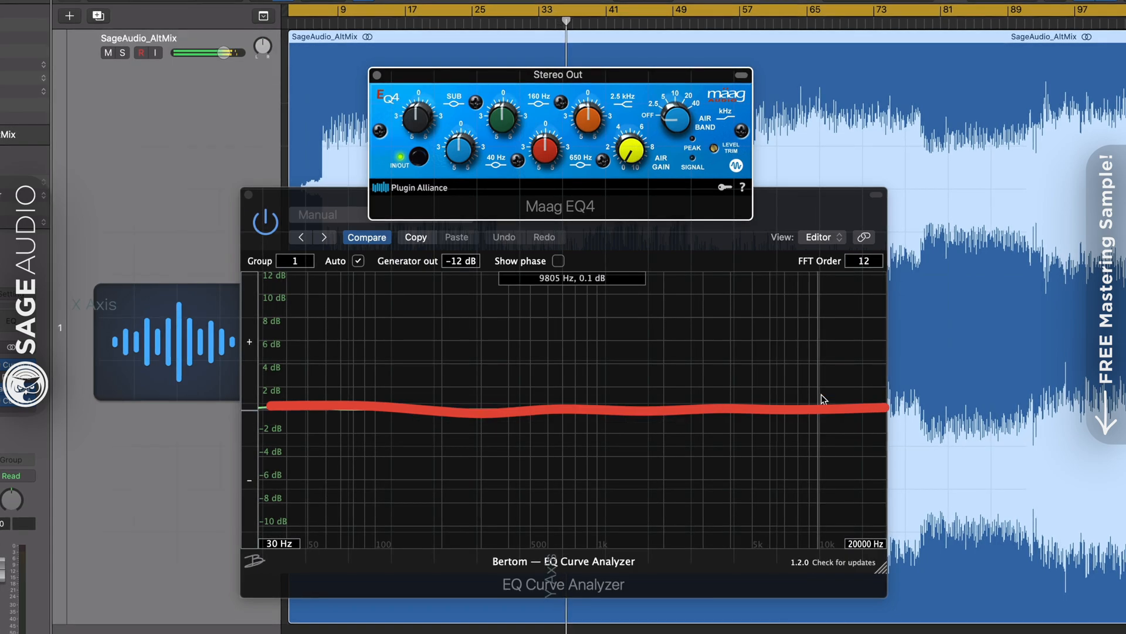
pyautogui.moveTo(469, 160); pyautogui.dragTo(470, 138)
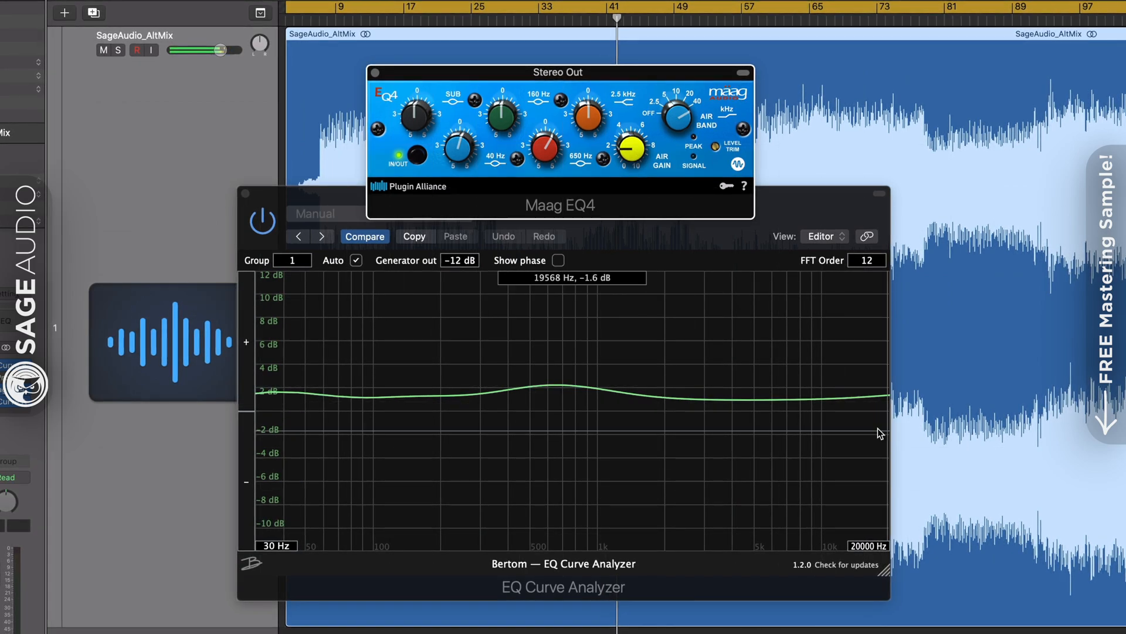
pyautogui.moveTo(626, 76); pyautogui.dragTo(626, 70)
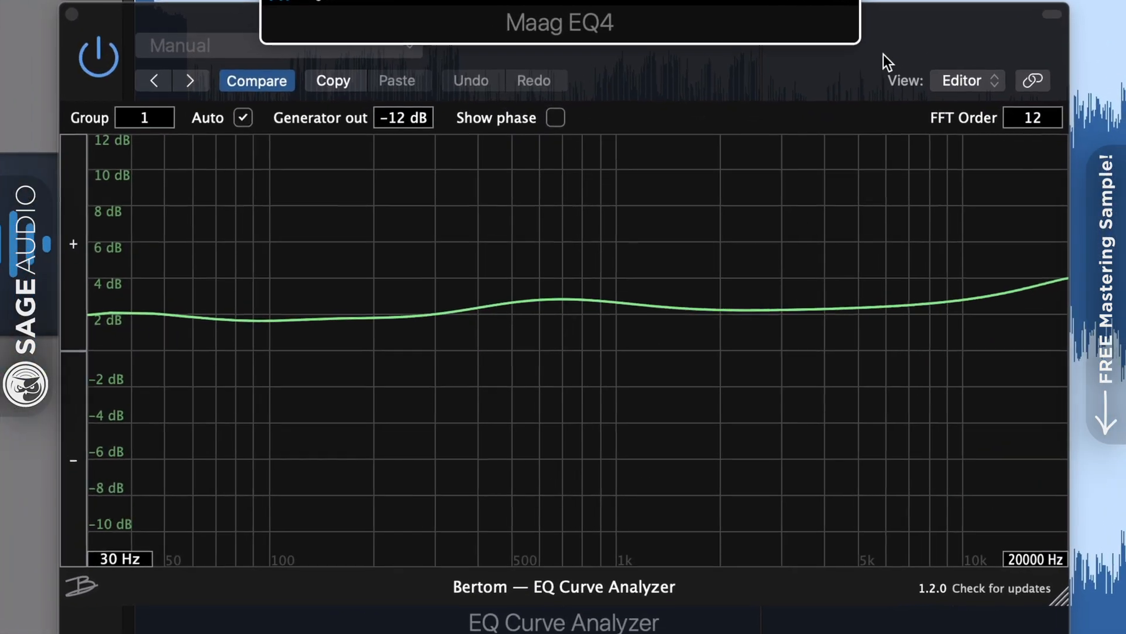
# Show then hide the analyzer's phase curve, turn down the 650 Hz band, and bypass the Maag EQ4
pyautogui.click(836, 111)
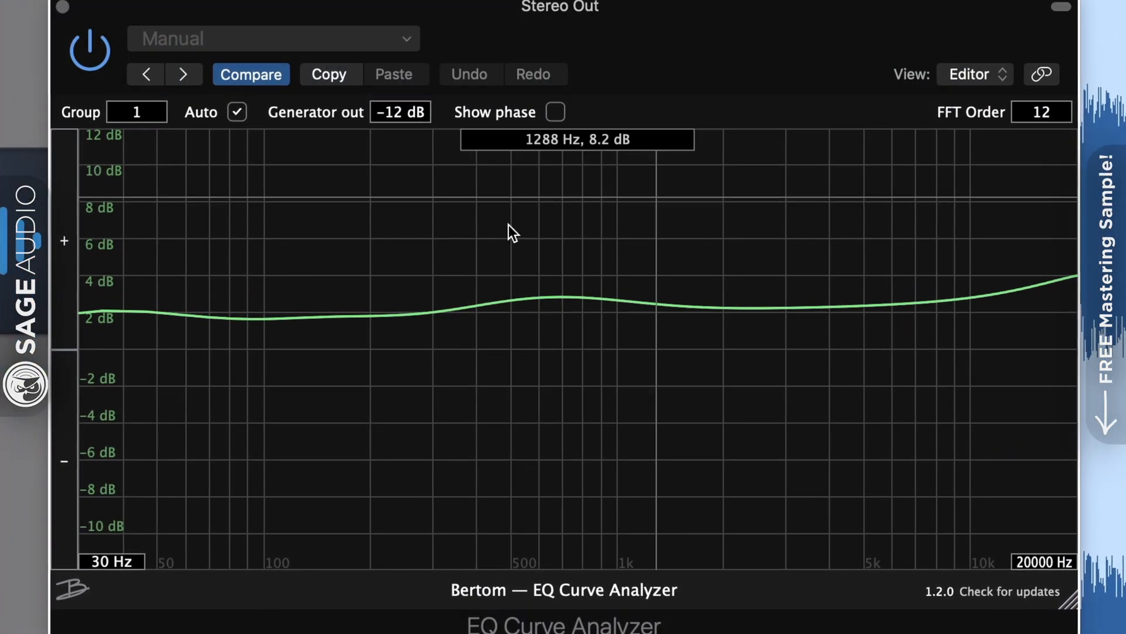
pyautogui.click(555, 112)
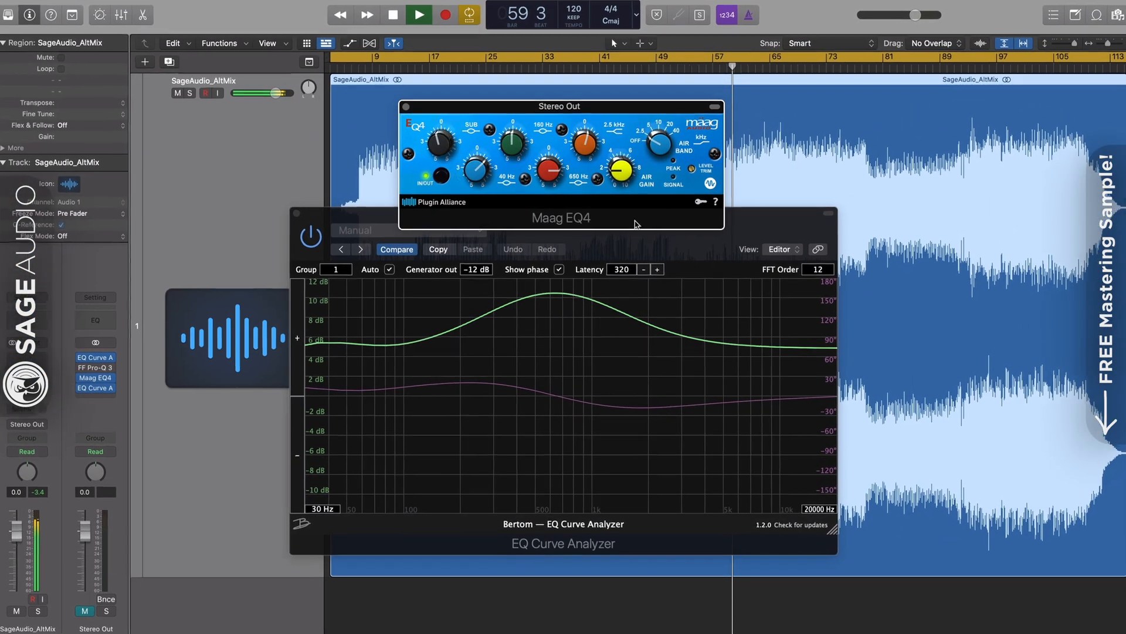
pyautogui.click(598, 234)
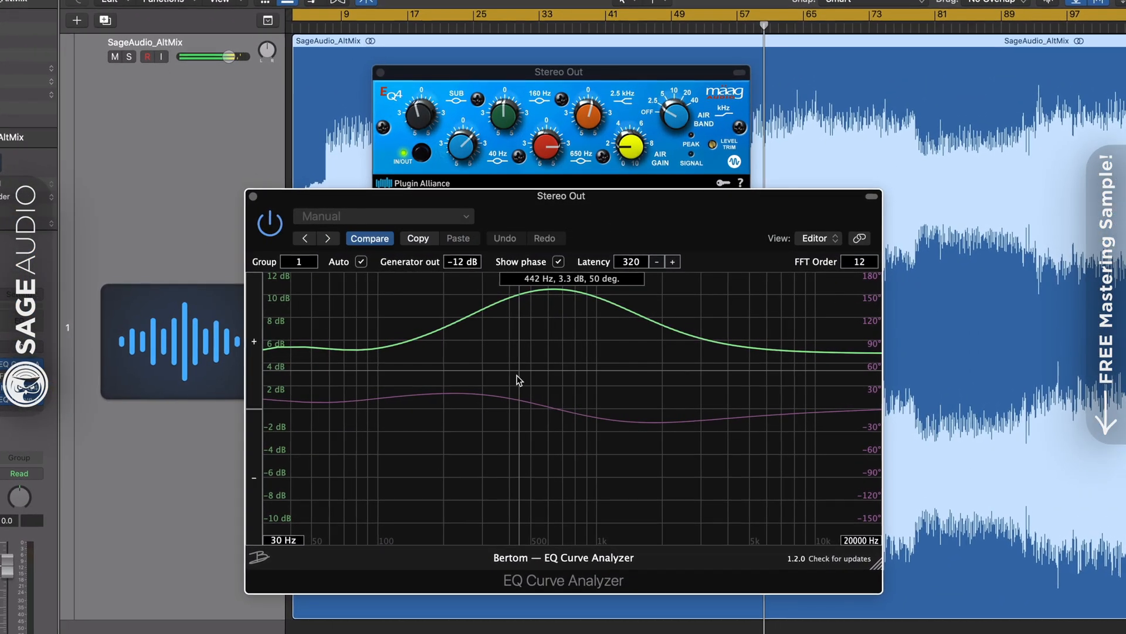
pyautogui.click(561, 265)
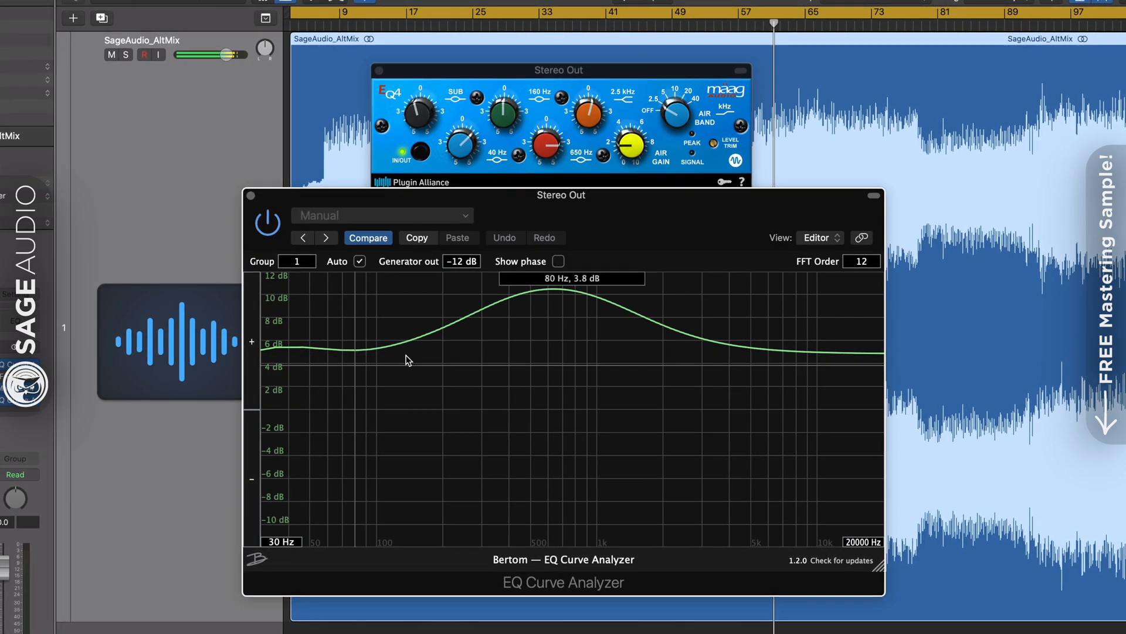
pyautogui.moveTo(542, 149); pyautogui.dragTo(538, 167)
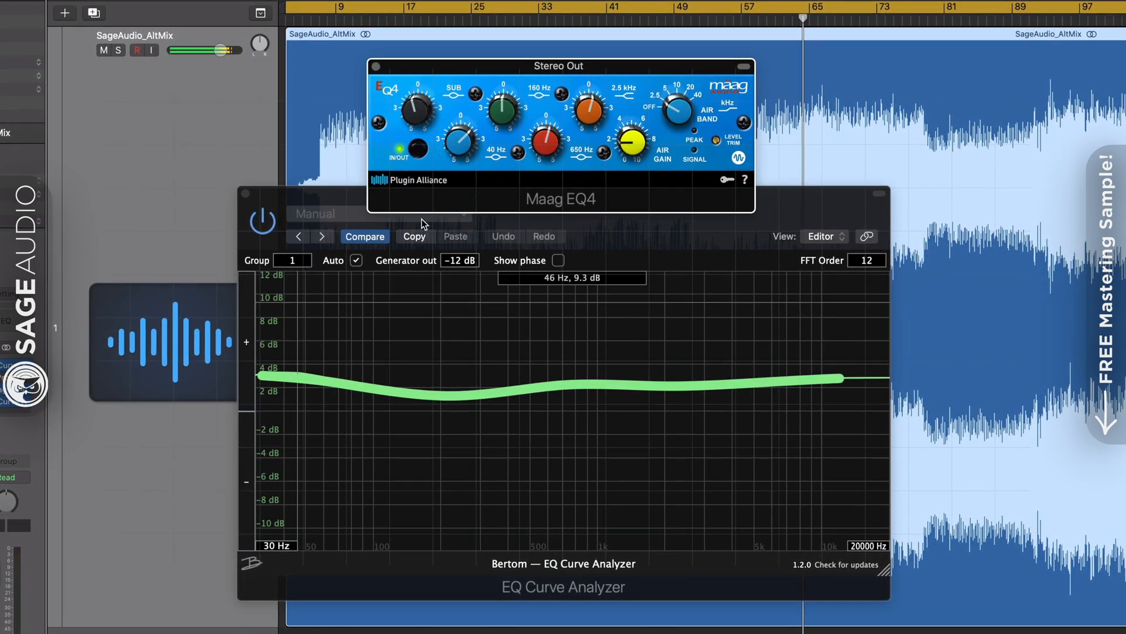
pyautogui.click(418, 150)
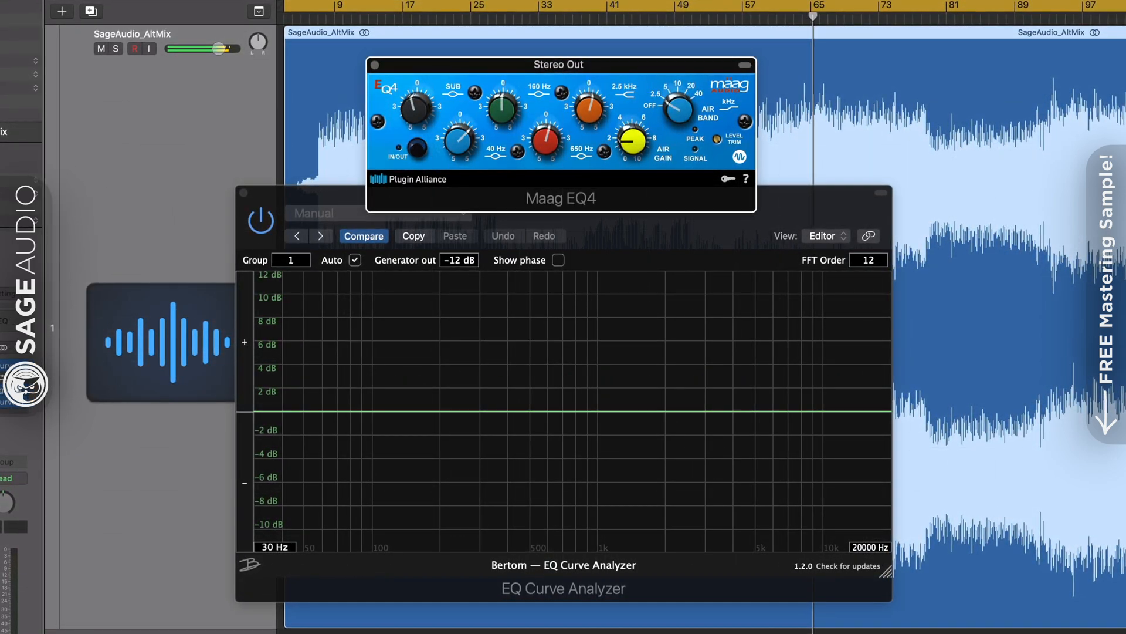
# Bring up the Pro-Q 3 and sweep its narrow notch cut across the highs
pyautogui.click(7, 378)
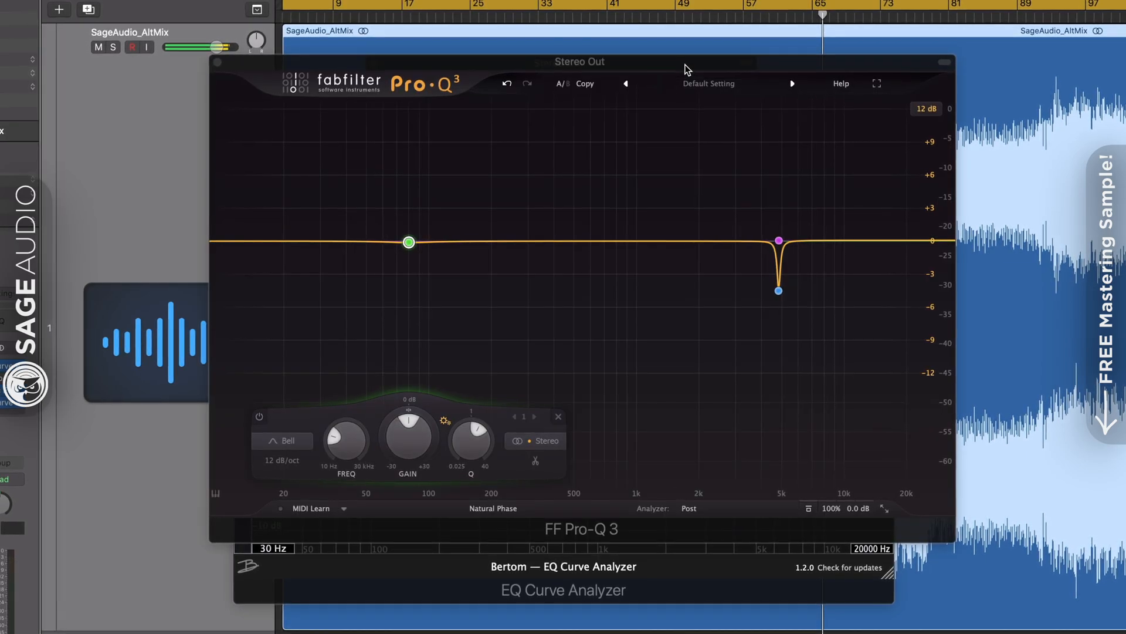
pyautogui.moveTo(688, 70); pyautogui.dragTo(669, 89)
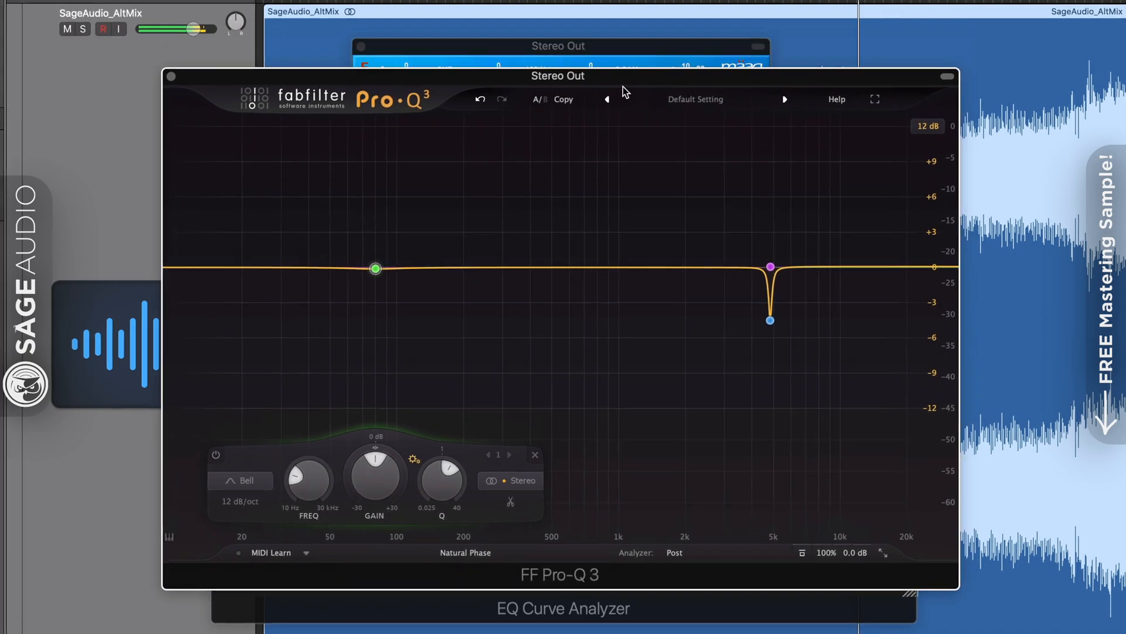
pyautogui.moveTo(623, 86)
pyautogui.mouseDown()
pyautogui.moveTo(623, 64)
pyautogui.moveTo(625, 85)
pyautogui.mouseUp()
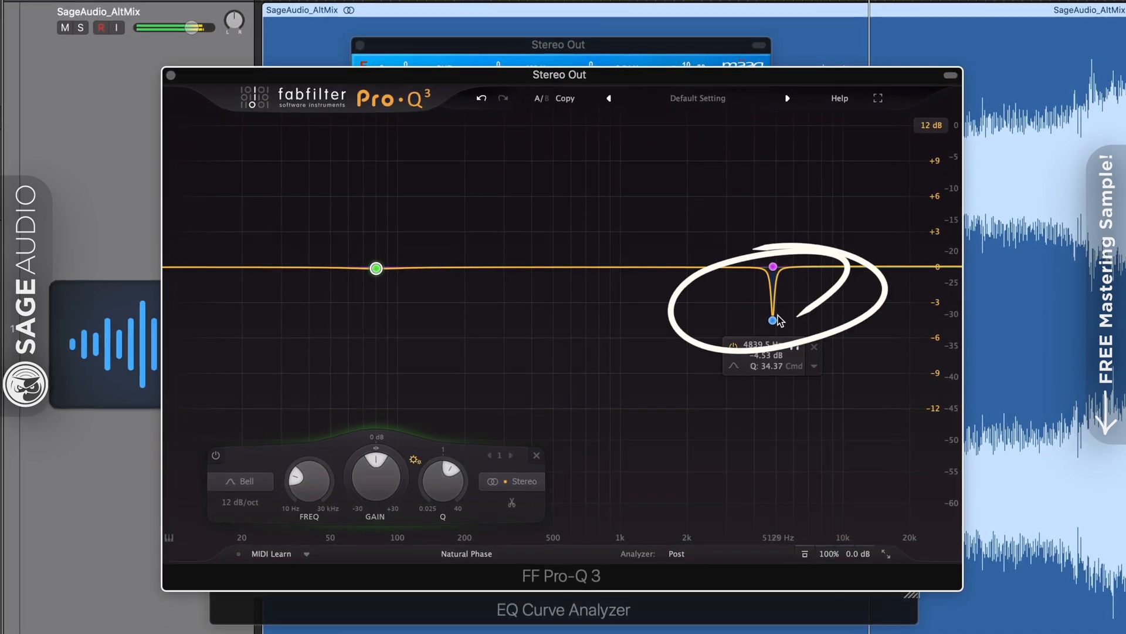
pyautogui.moveTo(779, 319); pyautogui.dragTo(704, 317)
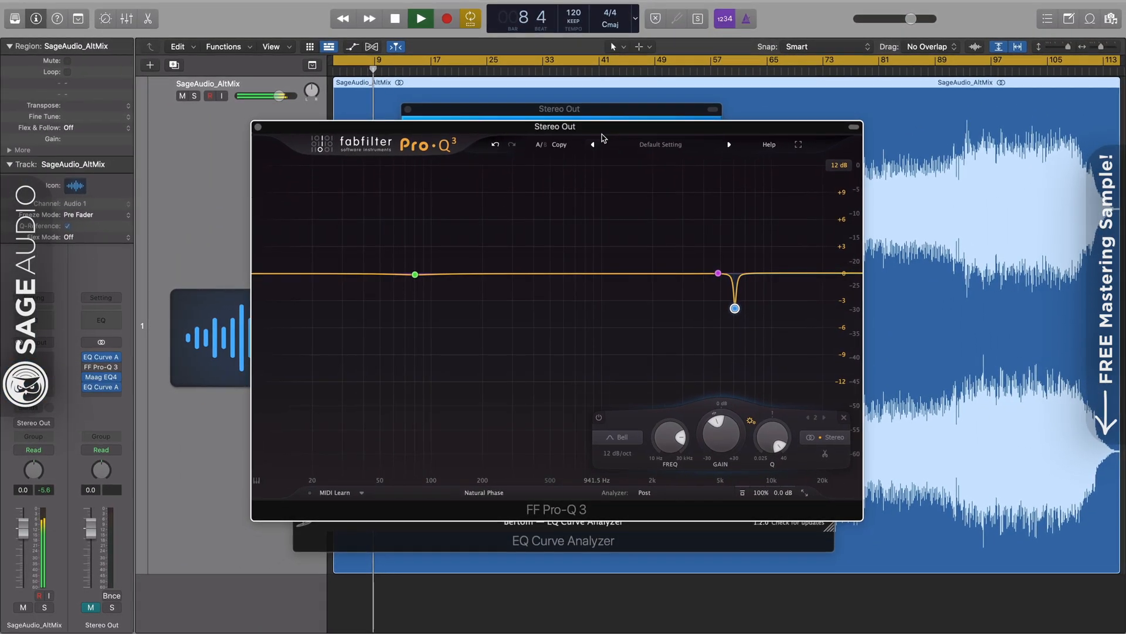
# Select the Pro-Q 3's low green band while switching between the Pro-Q 3 and Maag EQ4 windows
pyautogui.click(604, 110)
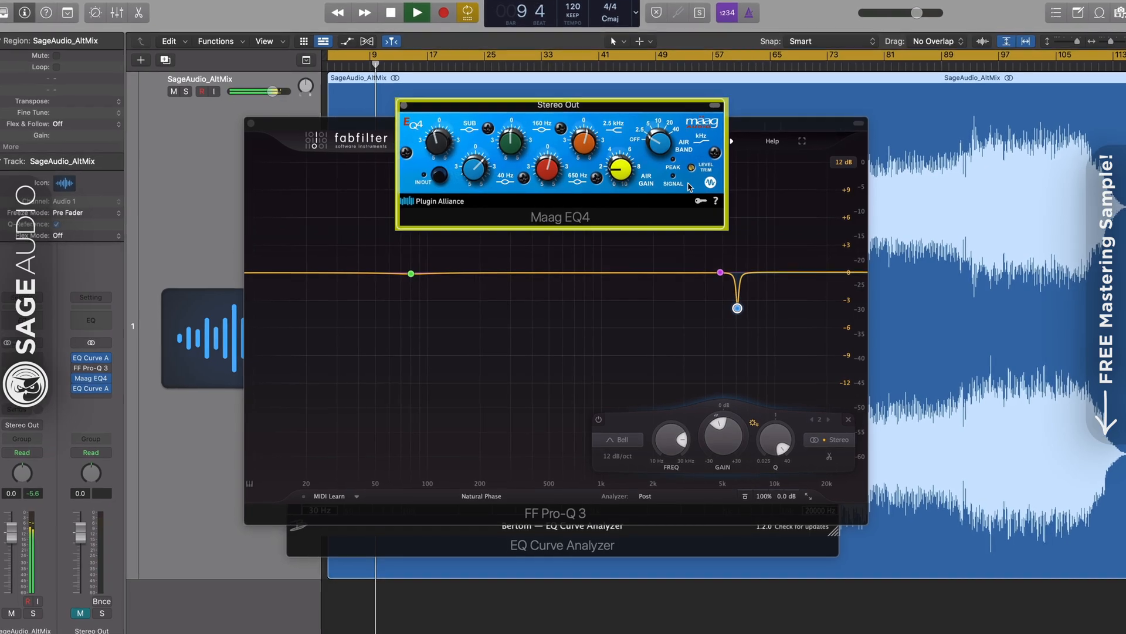
pyautogui.click(478, 283)
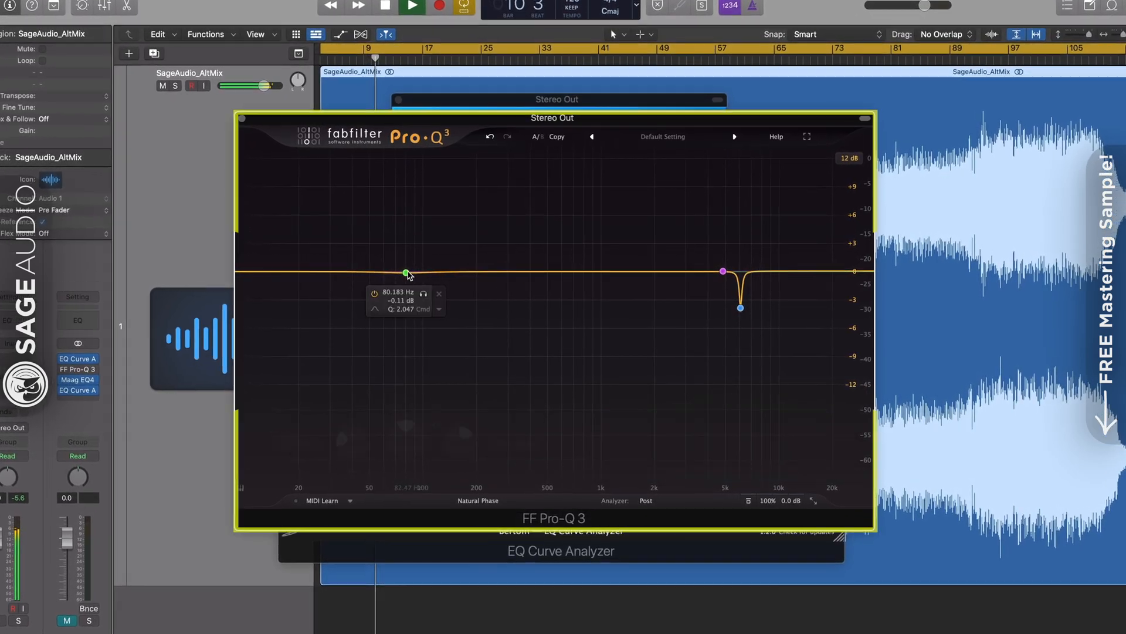
pyautogui.click(406, 272)
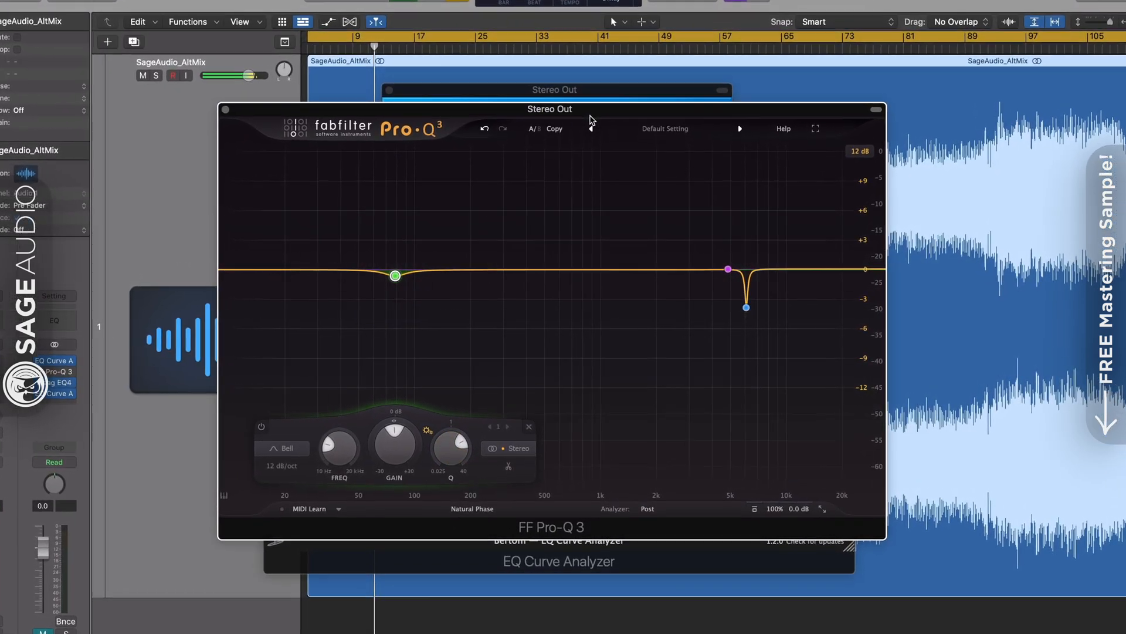
pyautogui.moveTo(589, 112); pyautogui.dragTo(586, 132)
pyautogui.click(599, 92)
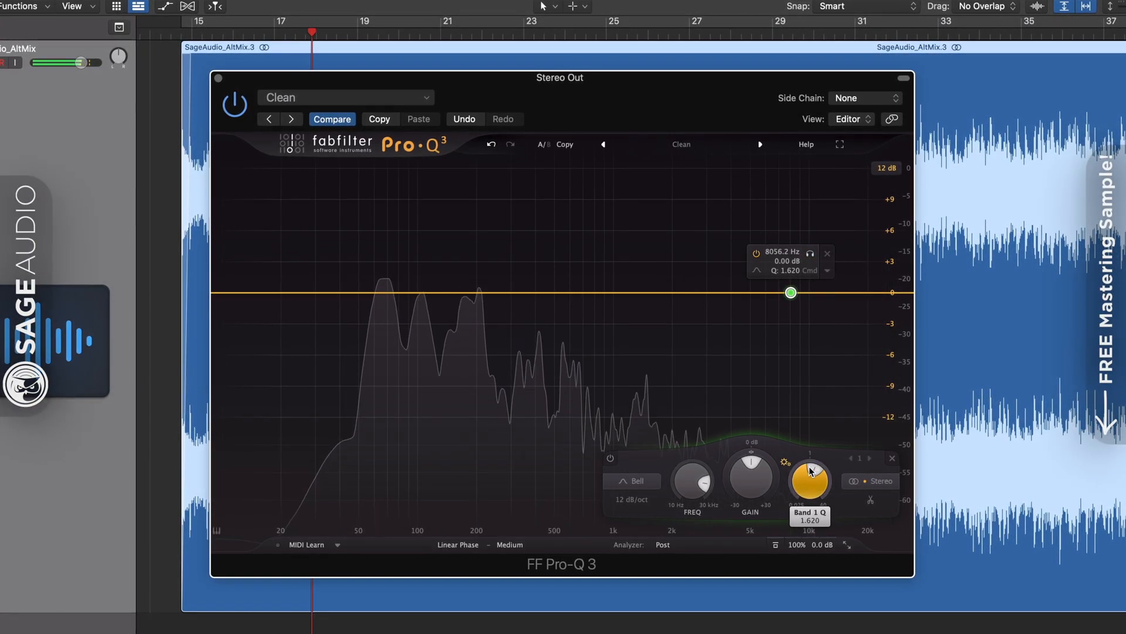
# Narrow band 1 slightly, add low and mid bands, and solo-sweep the mid band to about 3.5 kHz
pyautogui.moveTo(821, 432); pyautogui.dragTo(820, 429)
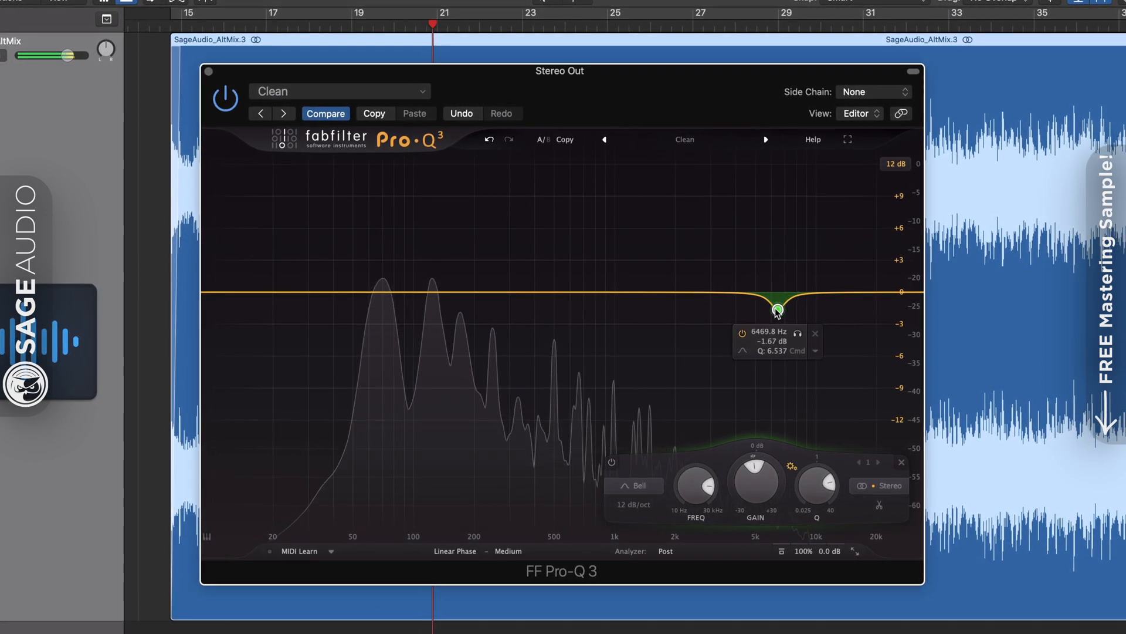
pyautogui.click(410, 292)
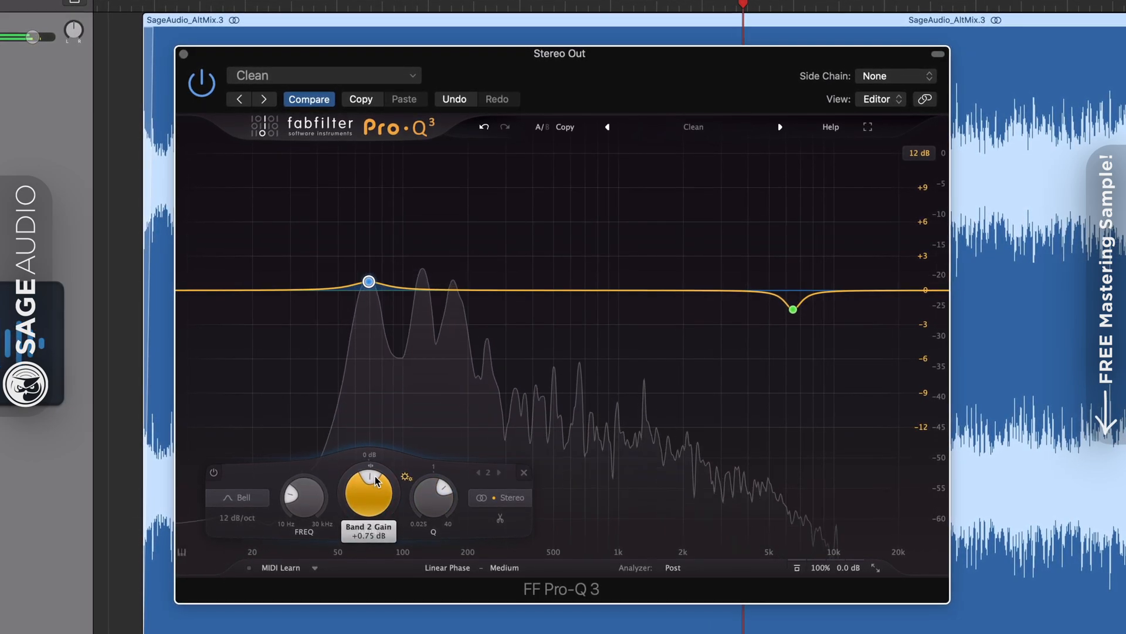
pyautogui.click(599, 290)
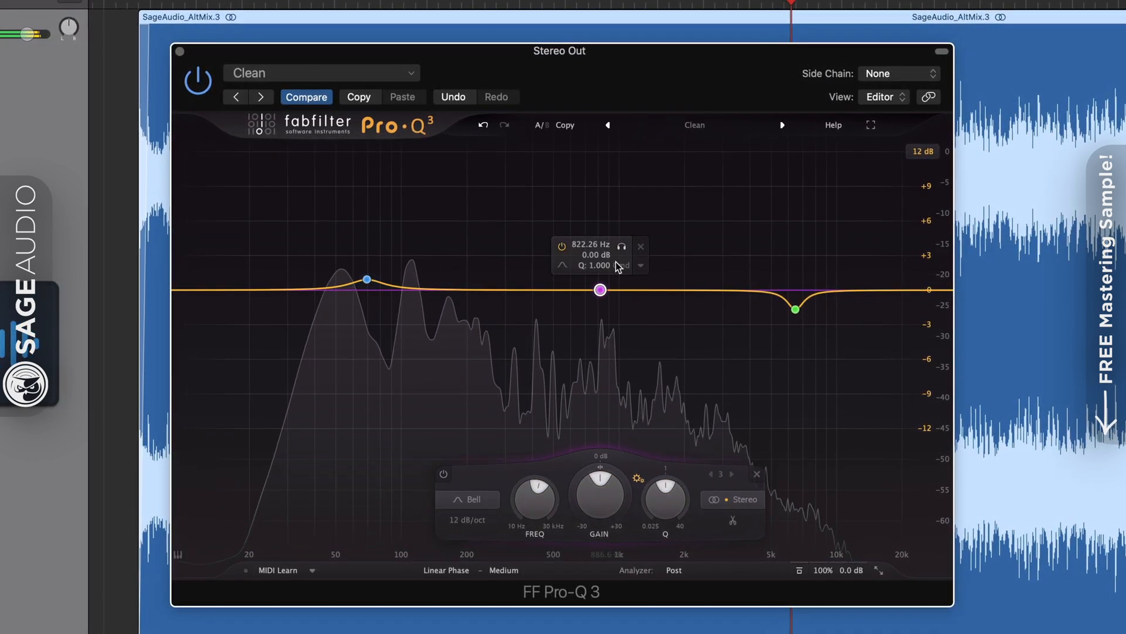
pyautogui.moveTo(618, 244); pyautogui.dragTo(763, 230)
pyautogui.moveTo(807, 508); pyautogui.dragTo(743, 492)
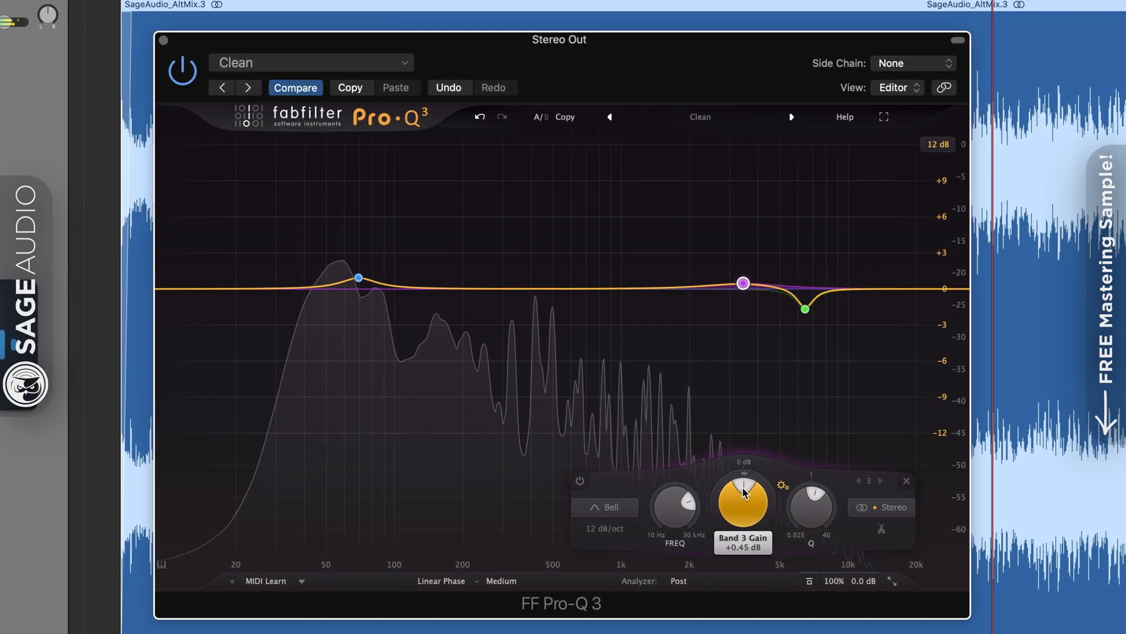
# Add a top-end High Shelf band lifted about +1 dB at roughly 12.8 kHz
pyautogui.click(906, 288)
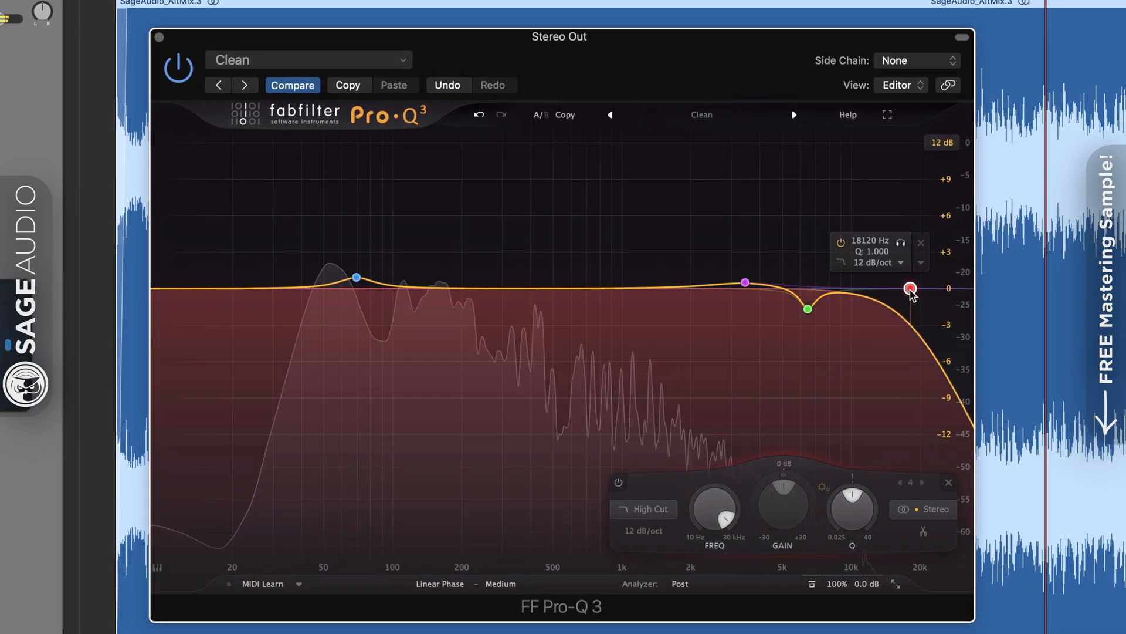
pyautogui.click(645, 508)
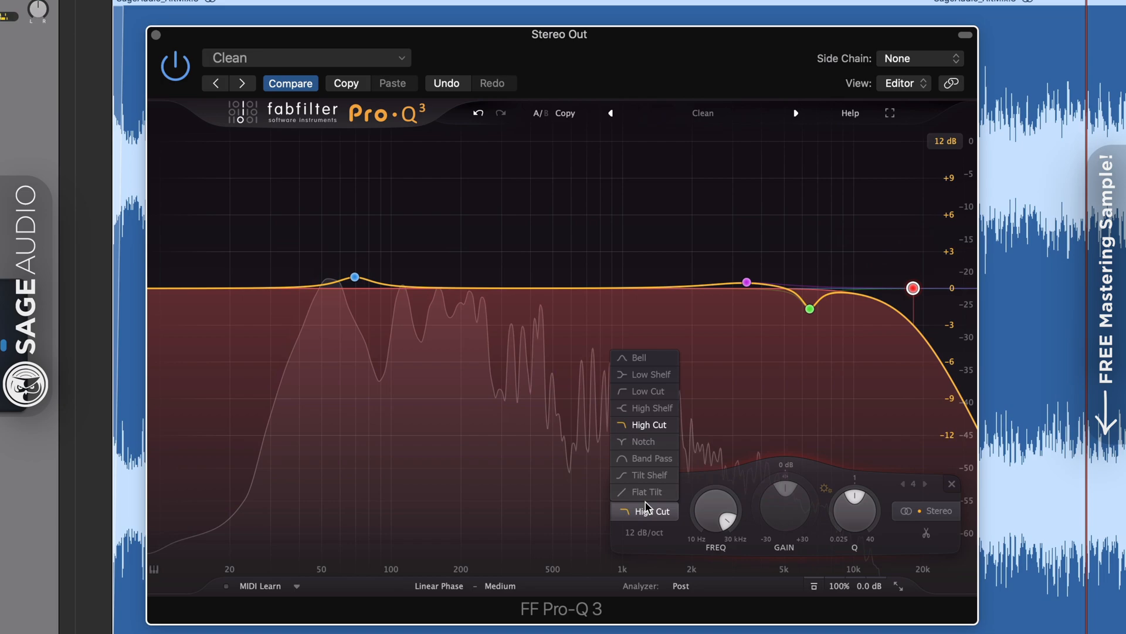
pyautogui.click(652, 408)
pyautogui.moveTo(915, 288); pyautogui.dragTo(898, 281)
pyautogui.moveTo(909, 235); pyautogui.dragTo(892, 234)
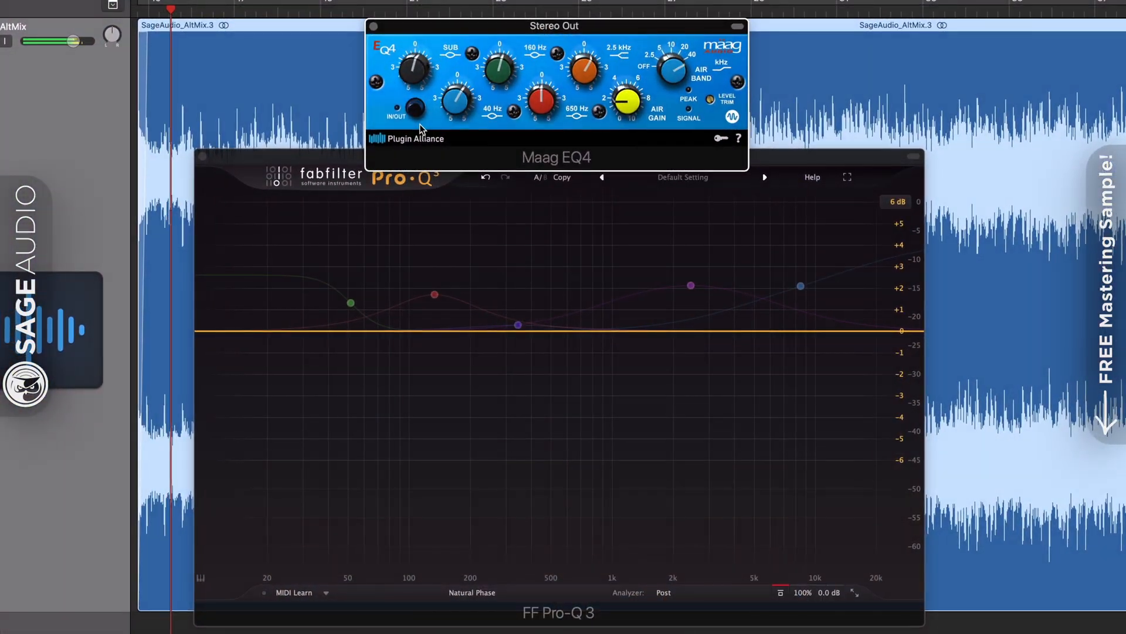
# Switch the Maag EQ4 in, then toggle the Pro-Q 3 bypass on and off to compare
pyautogui.click(415, 111)
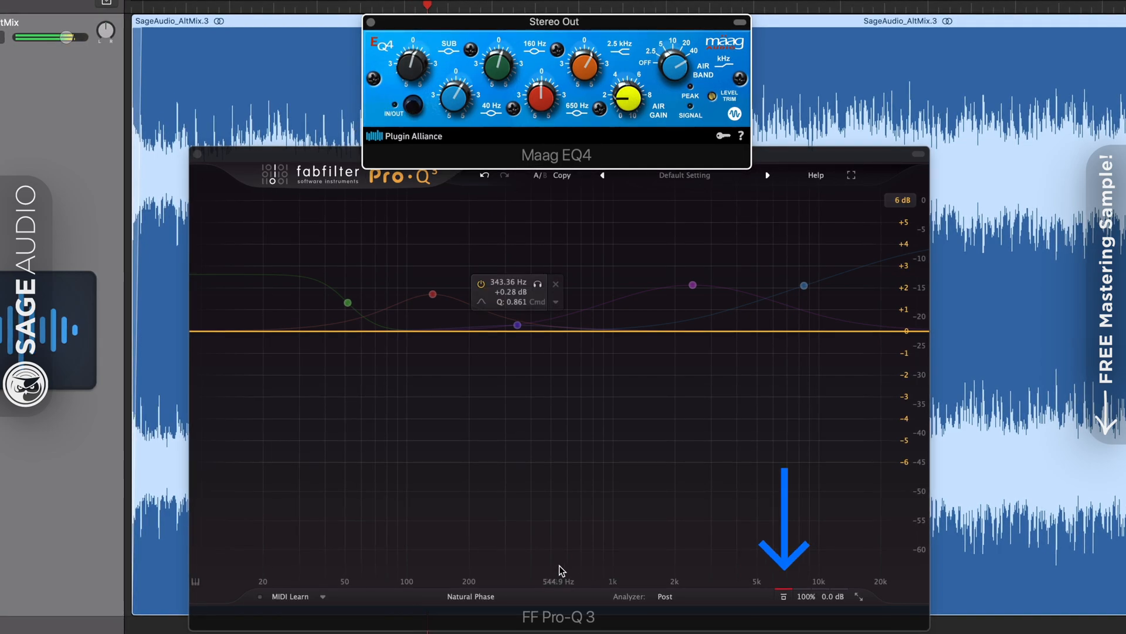
pyautogui.click(567, 612)
pyautogui.click(784, 597)
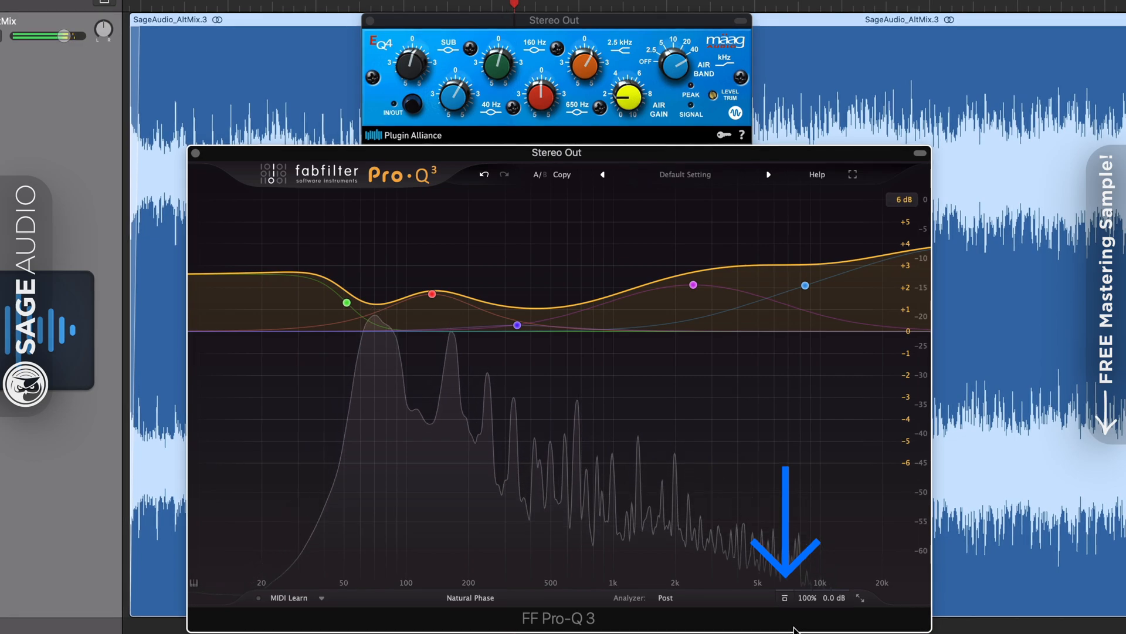
pyautogui.click(786, 599)
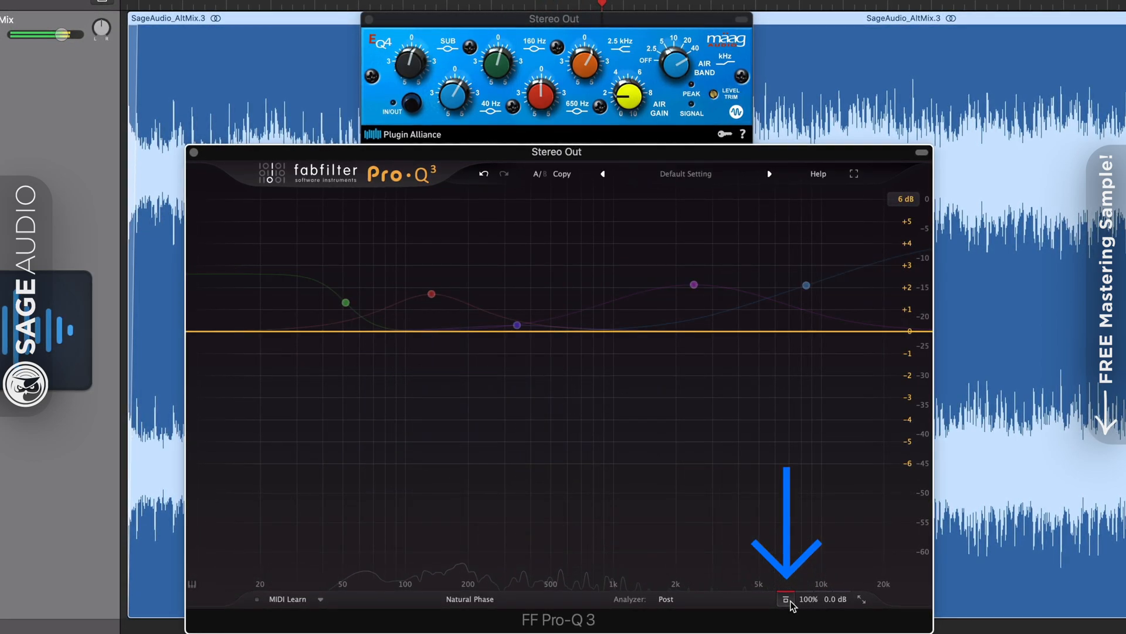
pyautogui.click(789, 601)
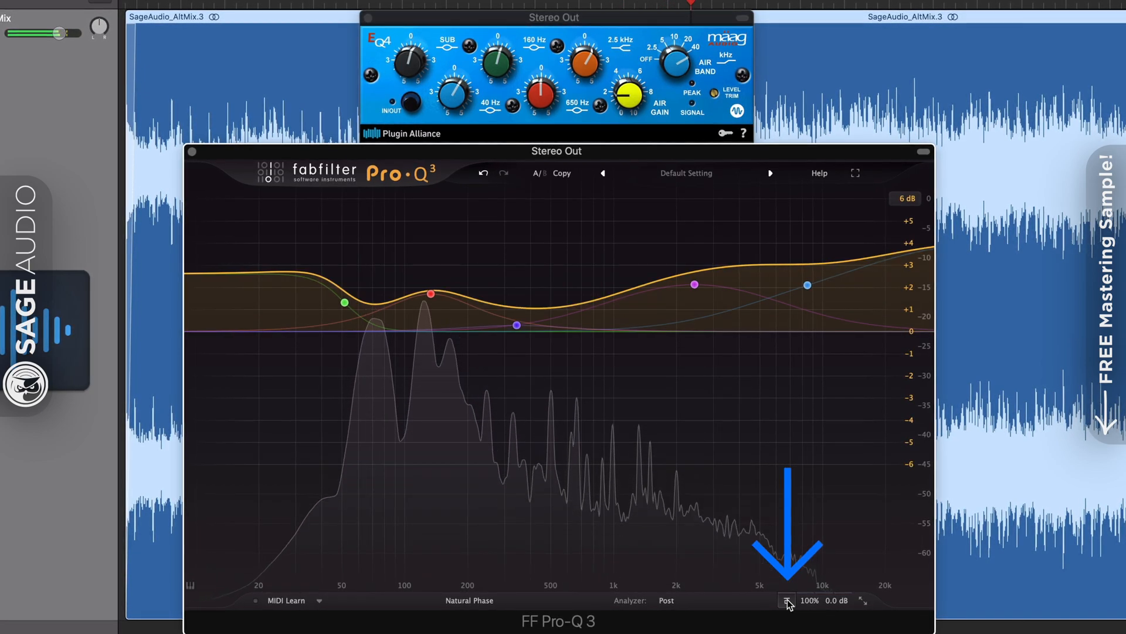
pyautogui.click(787, 600)
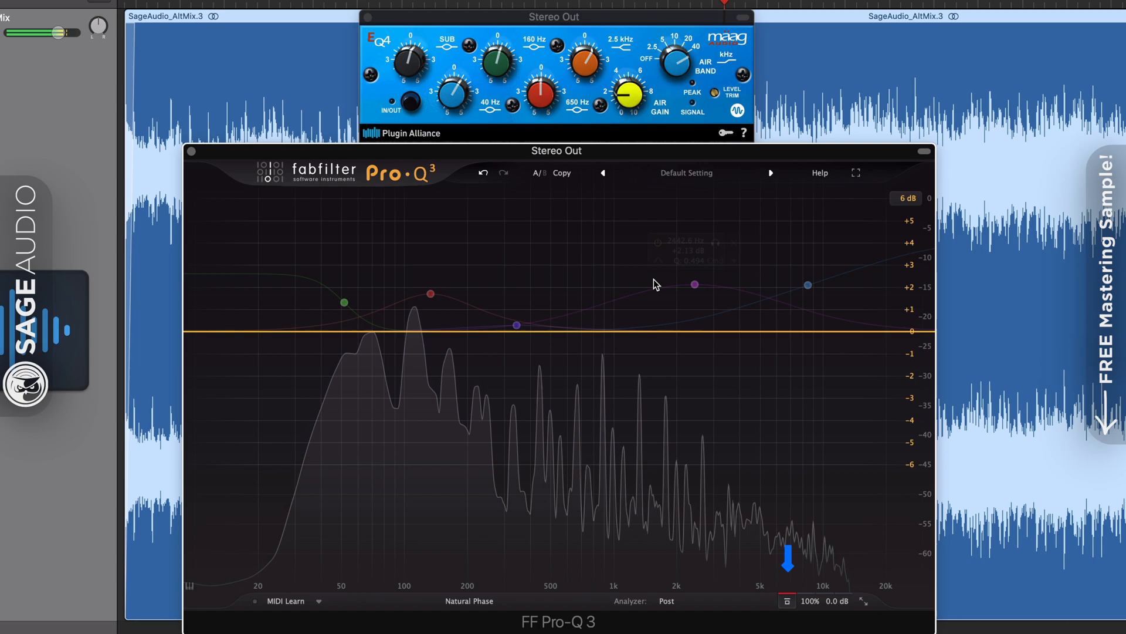
# Alternate the Maag EQ4 and Pro-Q 3, ending with Pro-Q 3 bypassed and Maag EQ4 in
pyautogui.click(409, 103)
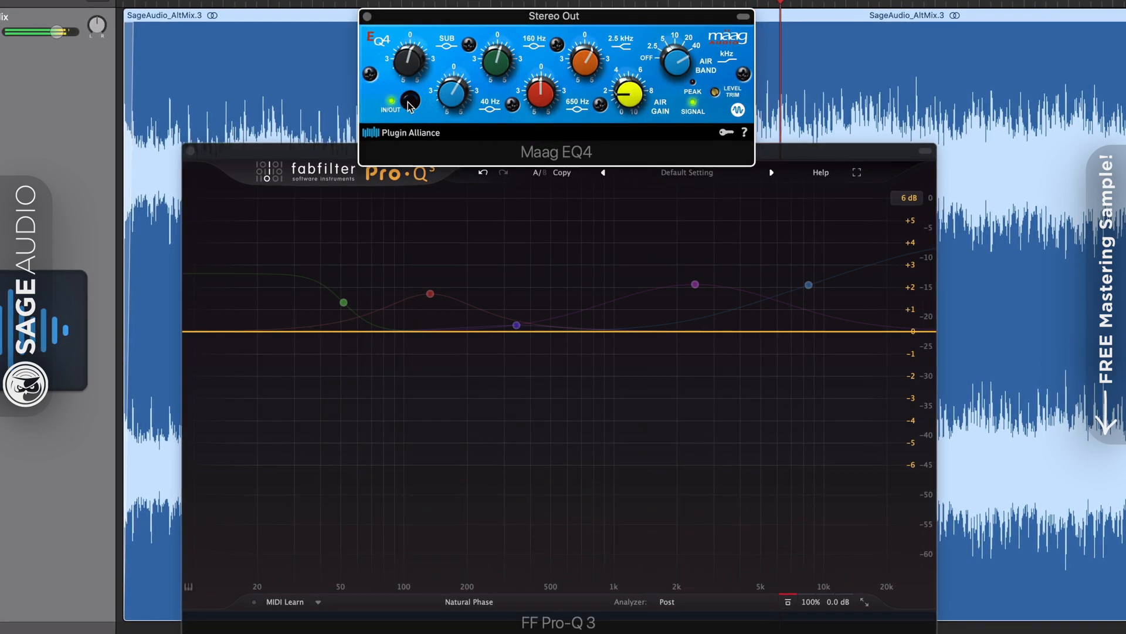
pyautogui.click(409, 102)
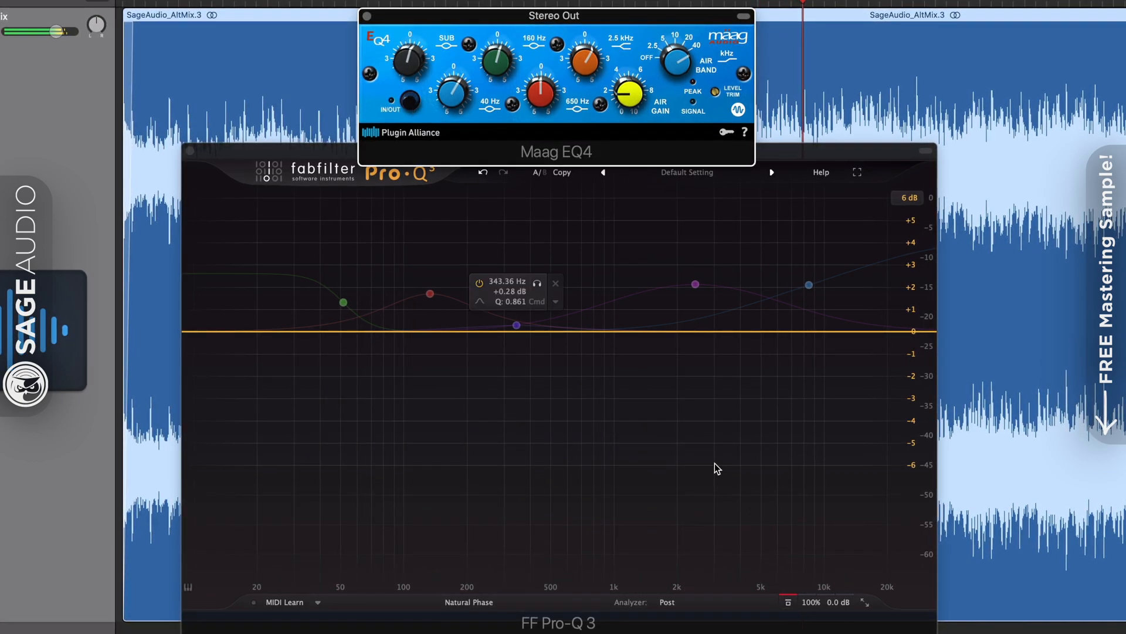
pyautogui.click(787, 603)
pyautogui.click(787, 603)
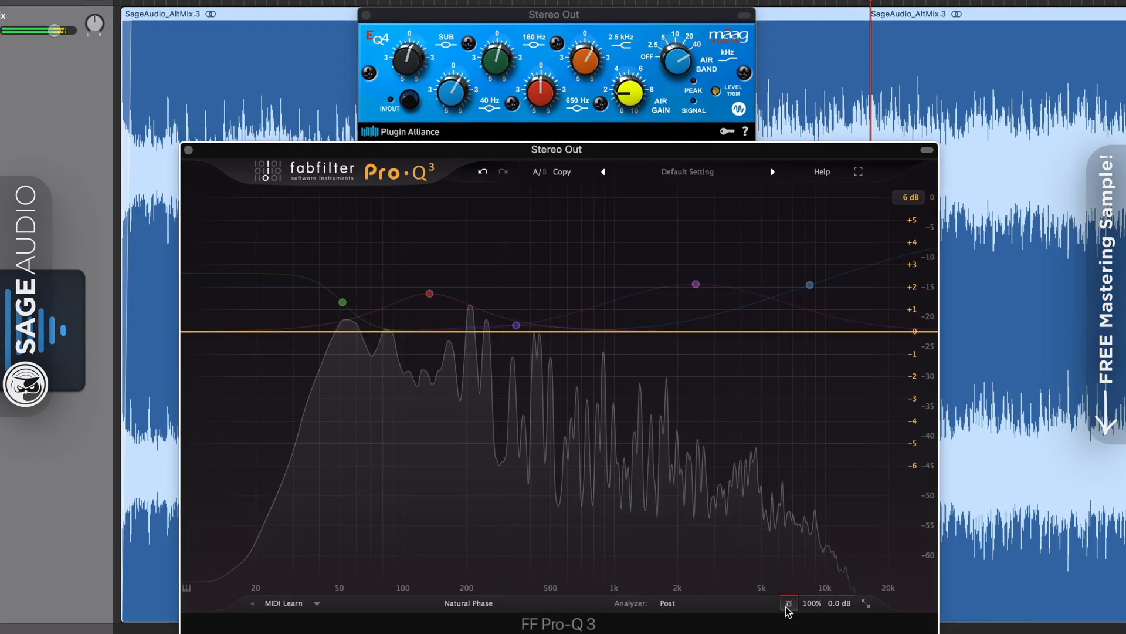
pyautogui.click(410, 103)
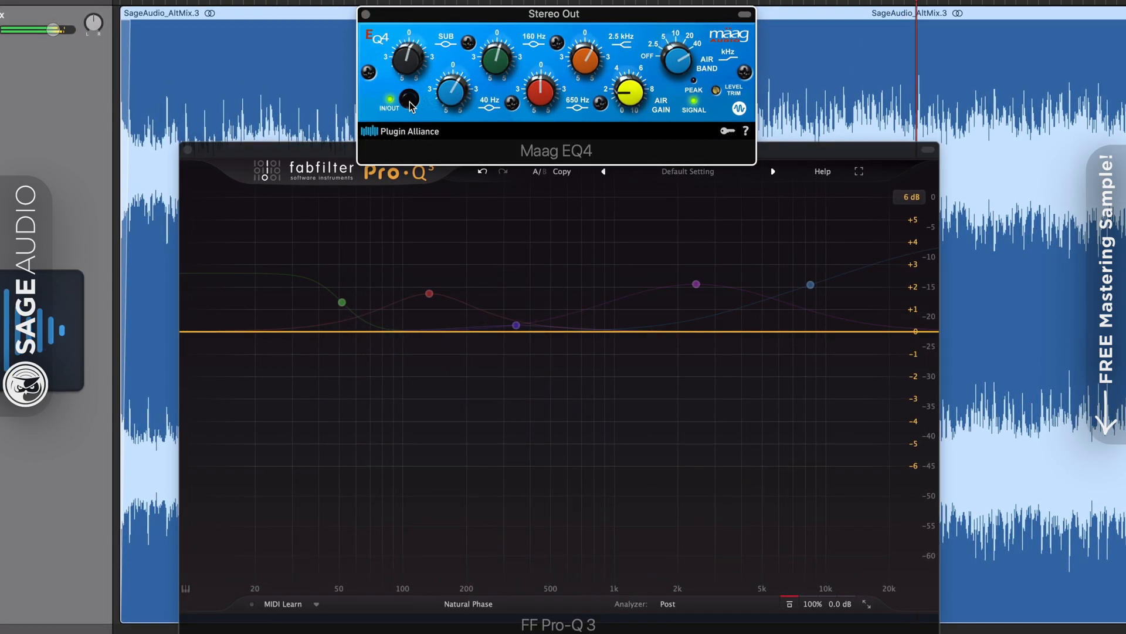
pyautogui.click(791, 606)
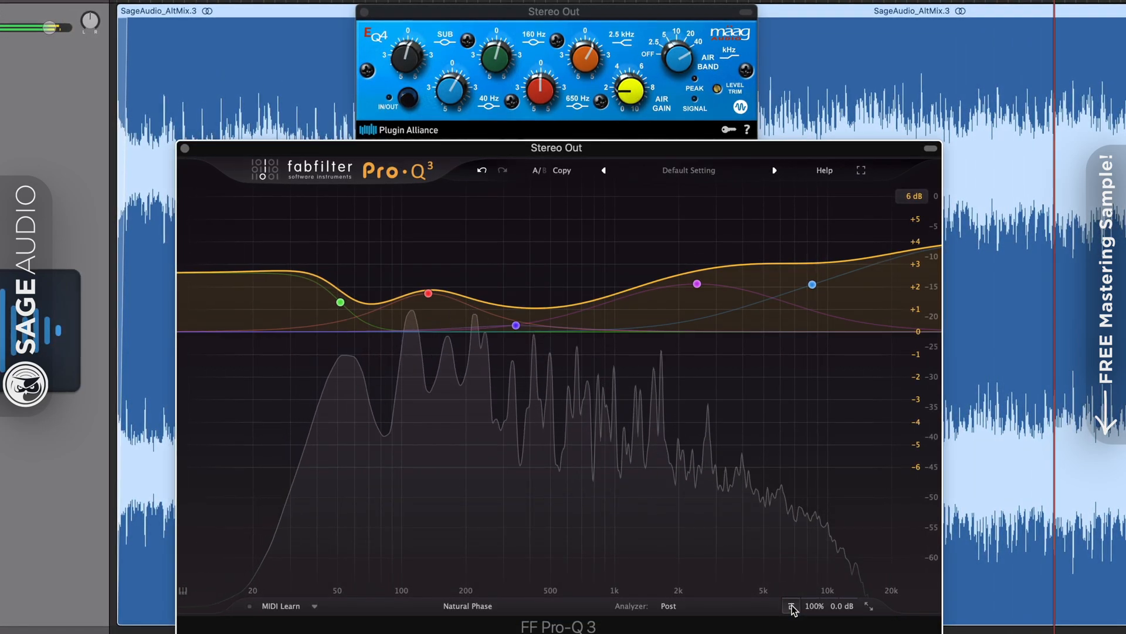
pyautogui.click(791, 606)
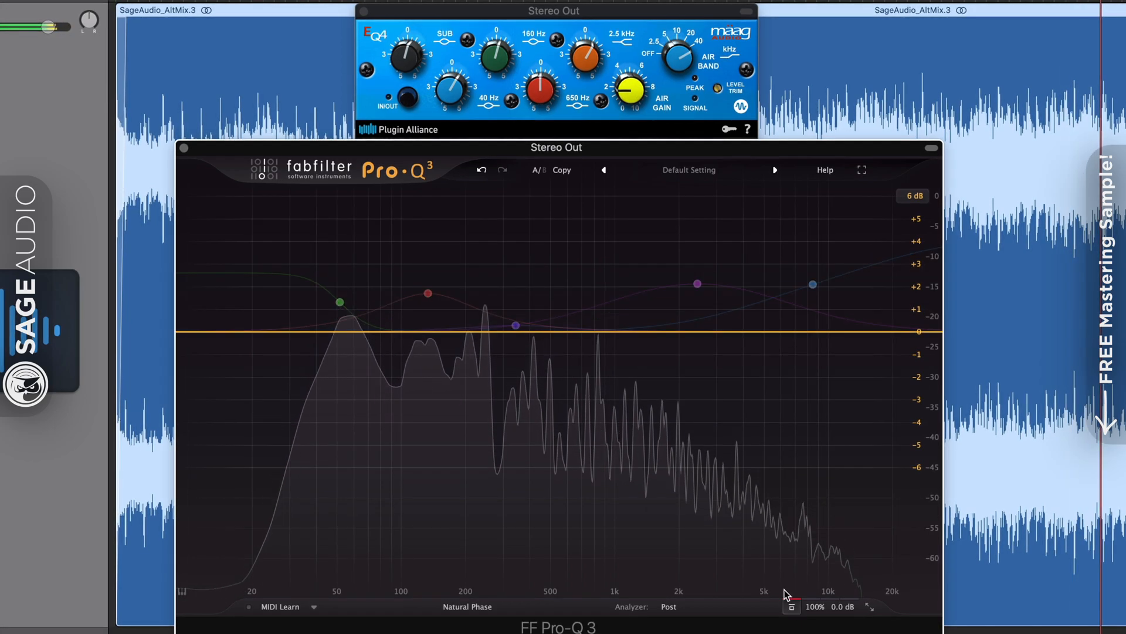
pyautogui.click(407, 96)
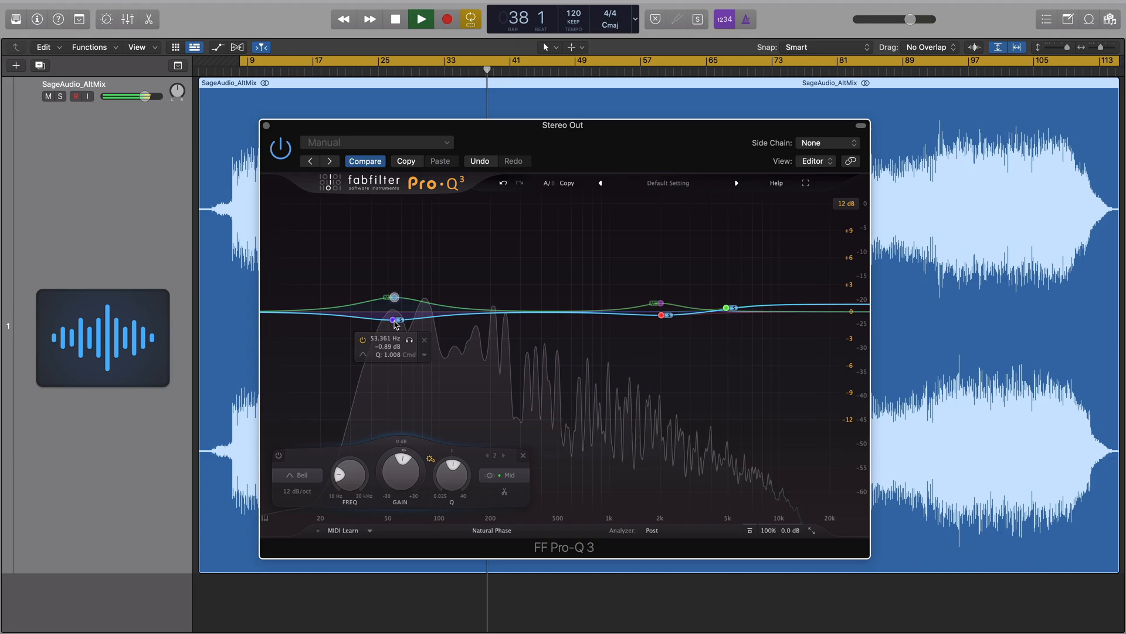
# Fine-tune the existing bands: side near 53 Hz, mid near 2 kHz, red band ~6 kHz +2 dB, purple band ~51 Hz
pyautogui.moveTo(392, 321); pyautogui.dragTo(392, 323)
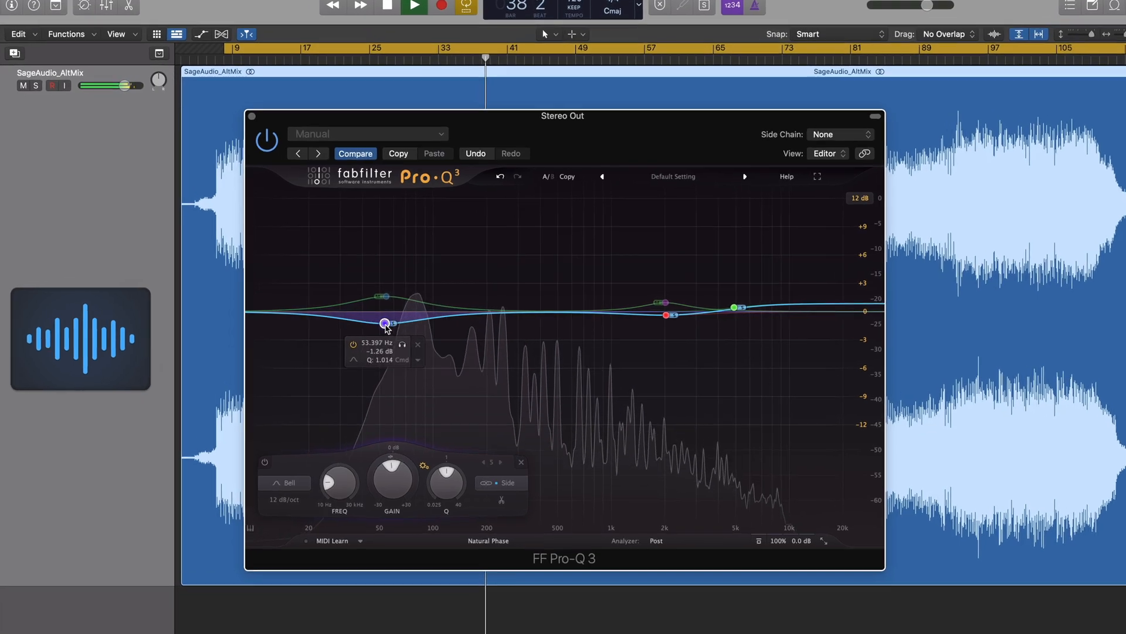
pyautogui.moveTo(665, 303); pyautogui.dragTo(675, 321)
pyautogui.click(792, 496)
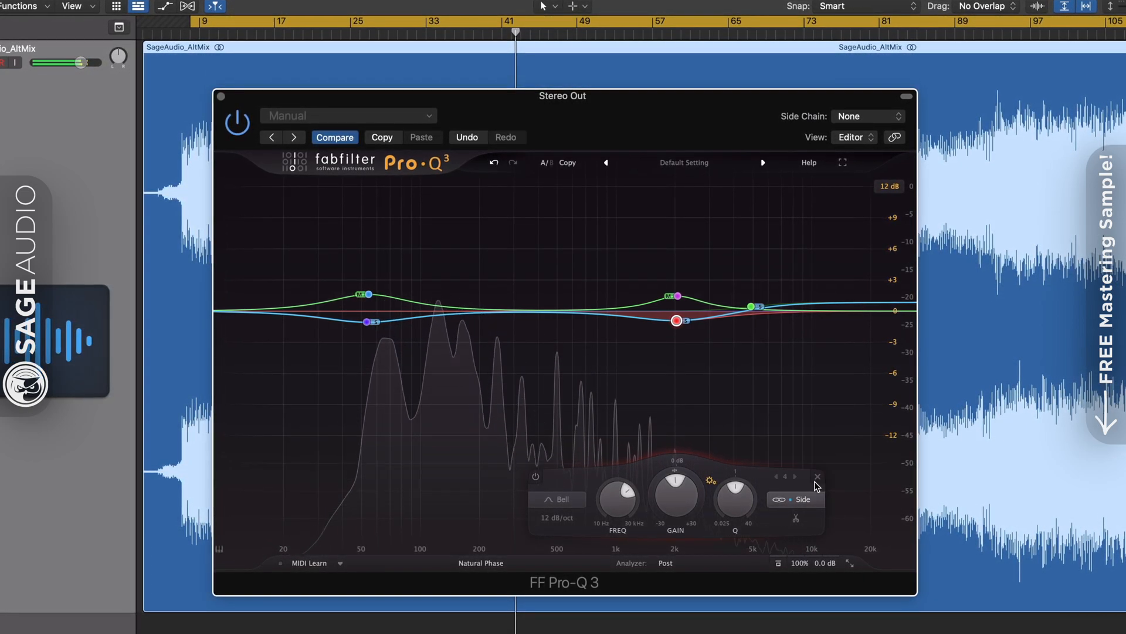
pyautogui.moveTo(688, 323)
pyautogui.moveTo(679, 317)
pyautogui.mouseDown()
pyautogui.moveTo(679, 291)
pyautogui.moveTo(770, 288)
pyautogui.moveTo(828, 257)
pyautogui.moveTo(651, 256)
pyautogui.moveTo(630, 319)
pyautogui.moveTo(683, 326)
pyautogui.mouseUp()
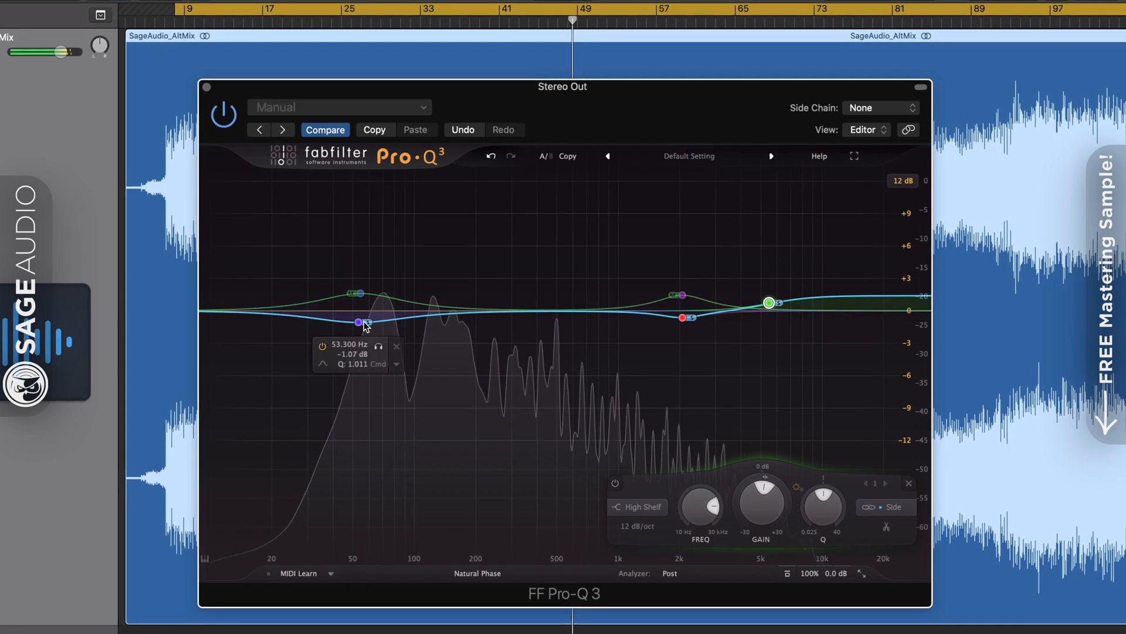
pyautogui.moveTo(365, 322); pyautogui.dragTo(355, 324)
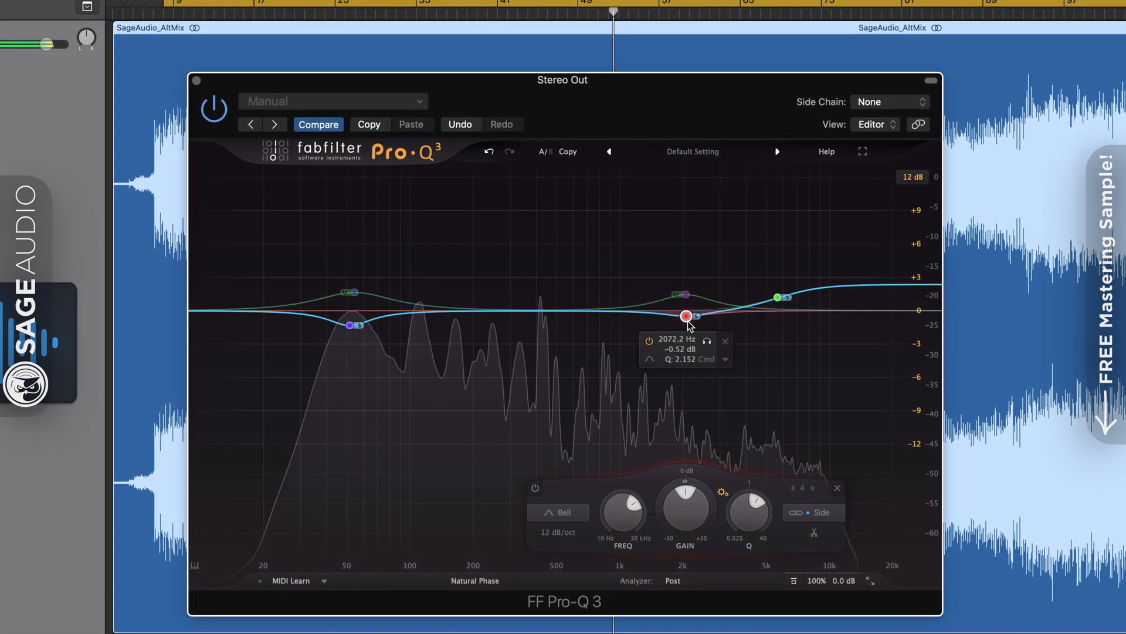
# Pull the side high shelf near 5.6 kHz down
pyautogui.click(779, 295)
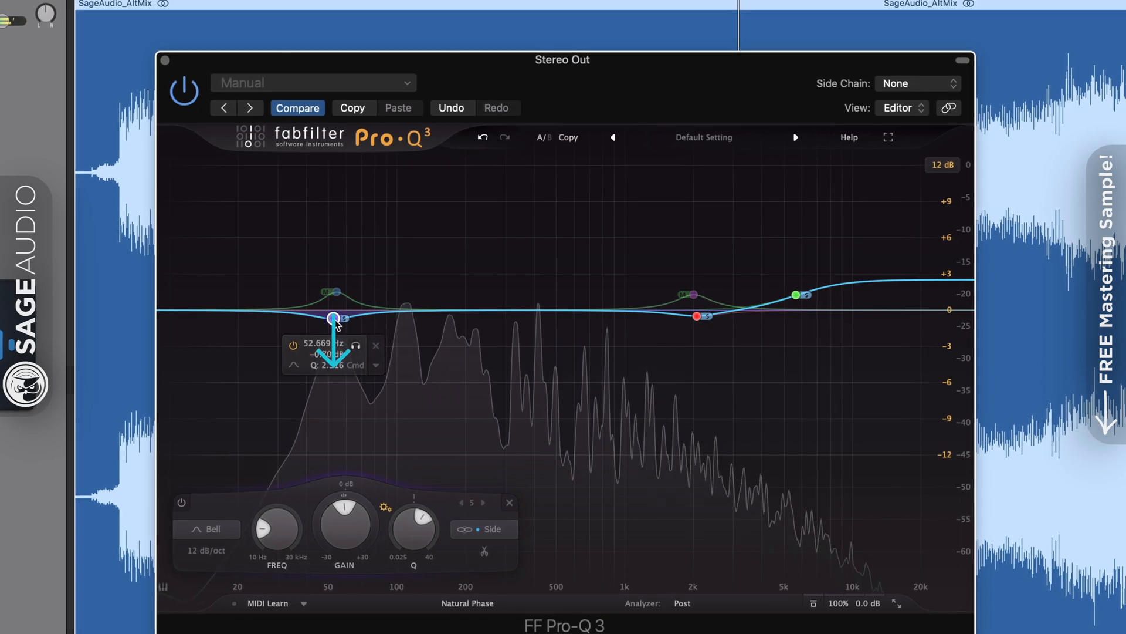
pyautogui.click(698, 316)
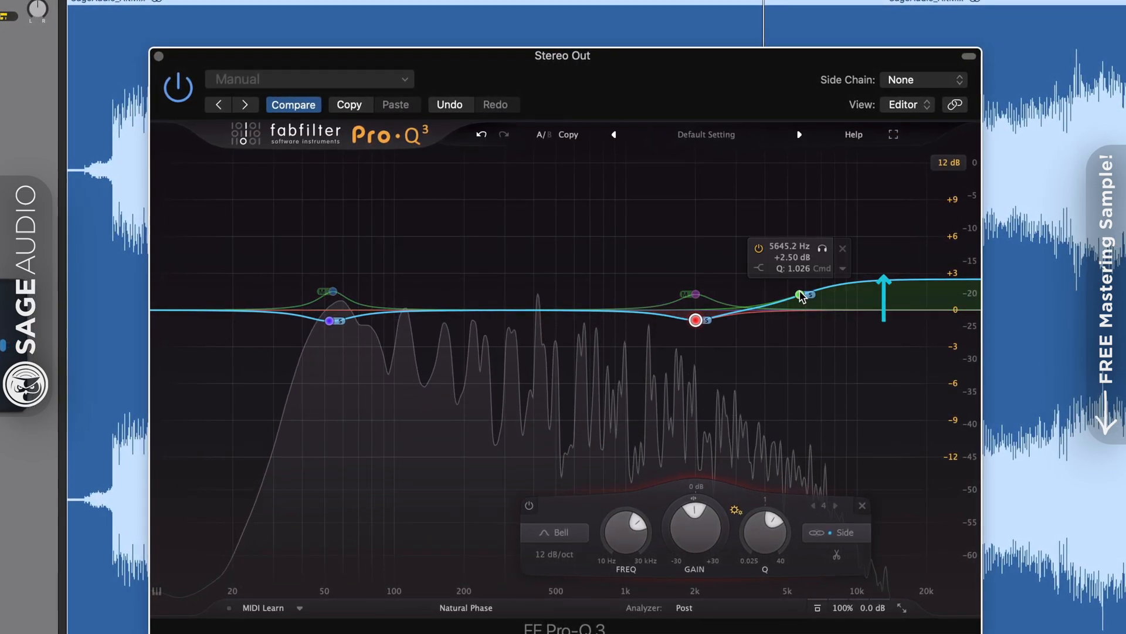
pyautogui.moveTo(800, 293)
pyautogui.mouseDown()
pyautogui.moveTo(800, 304)
pyautogui.moveTo(804, 289)
pyautogui.mouseUp()
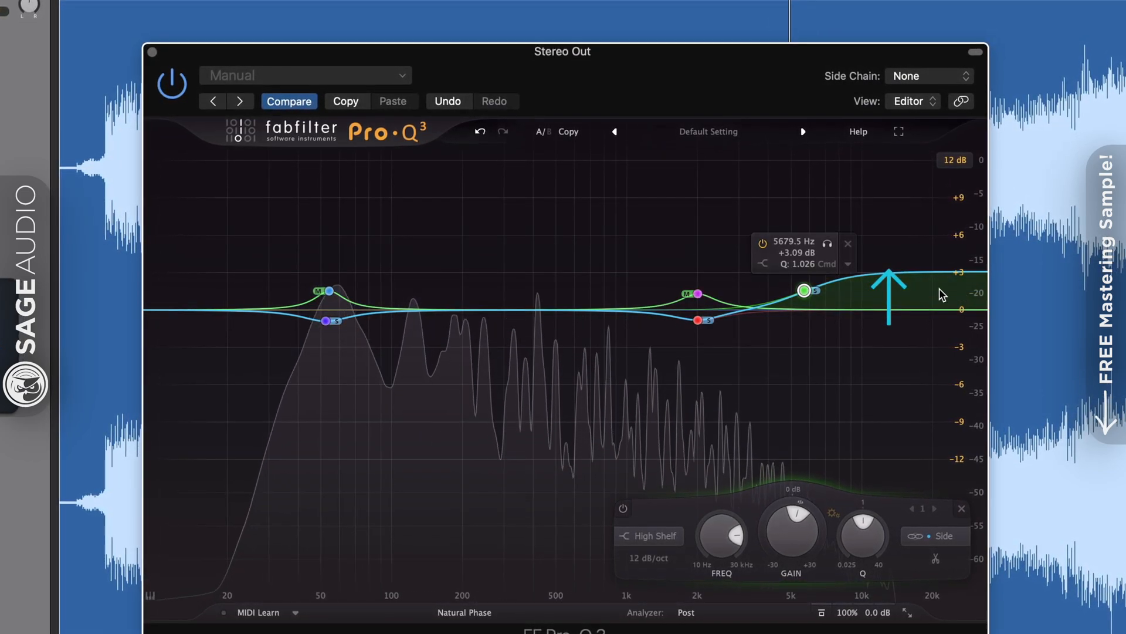
pyautogui.moveTo(808, 293); pyautogui.dragTo(808, 302)
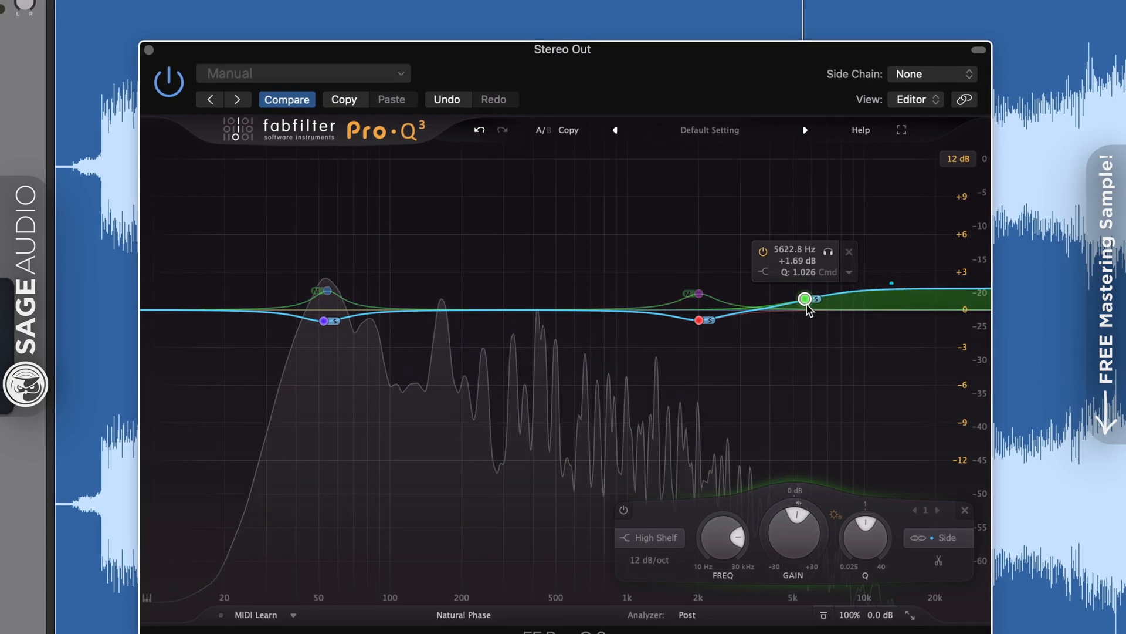
# Add a side-only bell at 340 Hz boosted about +1 dB
pyautogui.click(517, 306)
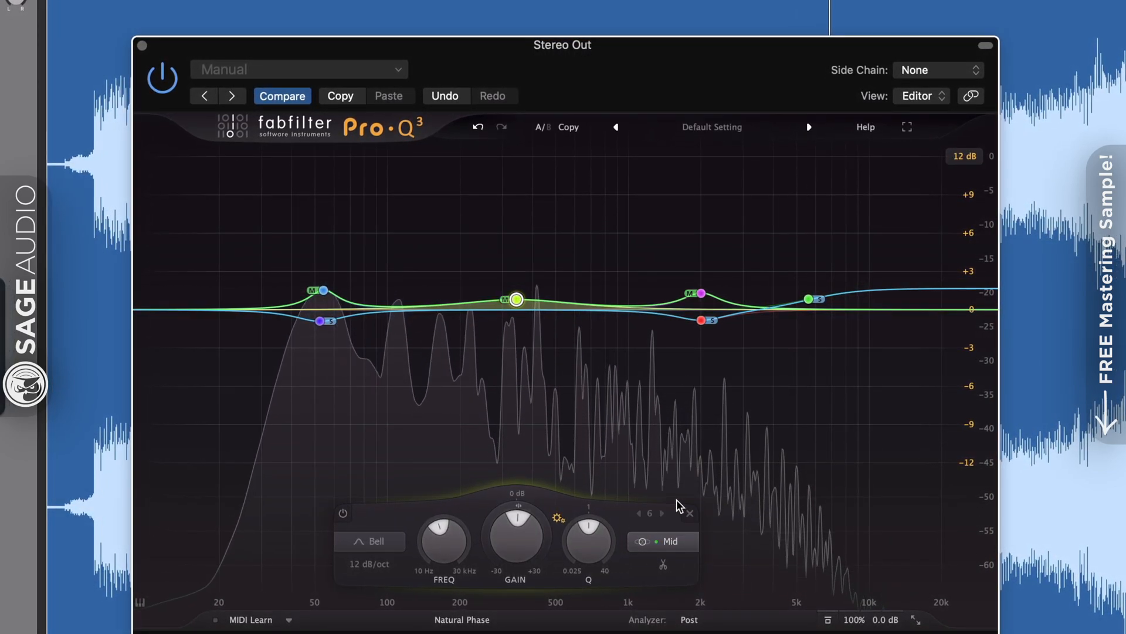
pyautogui.moveTo(530, 321)
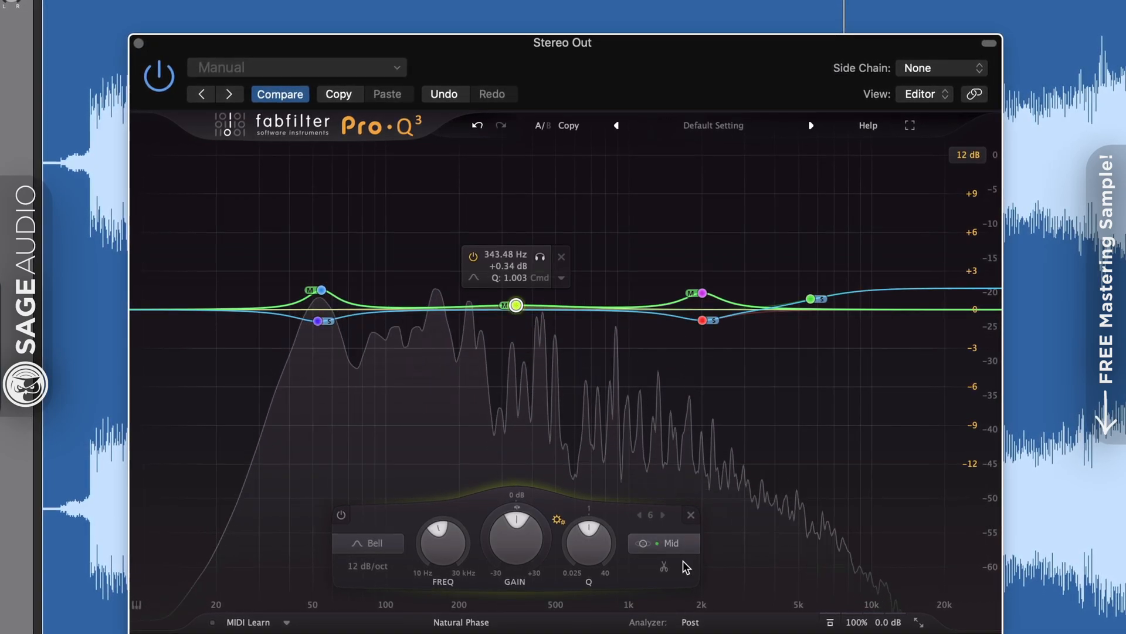
pyautogui.click(679, 527)
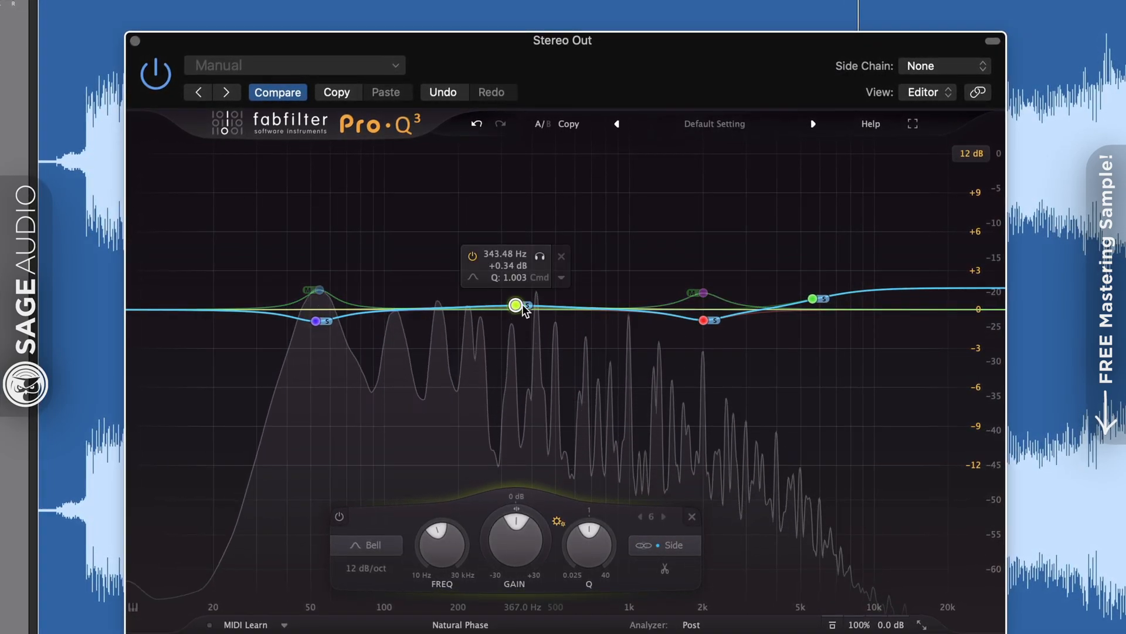
pyautogui.moveTo(524, 307); pyautogui.dragTo(521, 297)
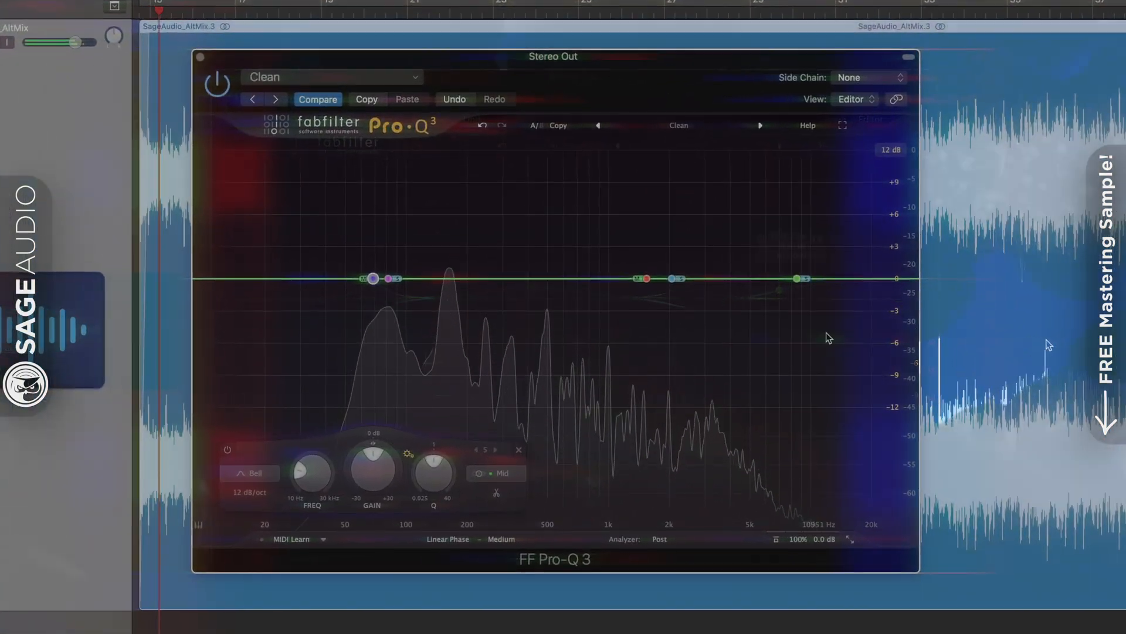
# Turn the 8.5 kHz side band into a High Shelf raised to about +2.6 dB
pyautogui.click(755, 293)
pyautogui.moveTo(800, 281); pyautogui.dragTo(802, 277)
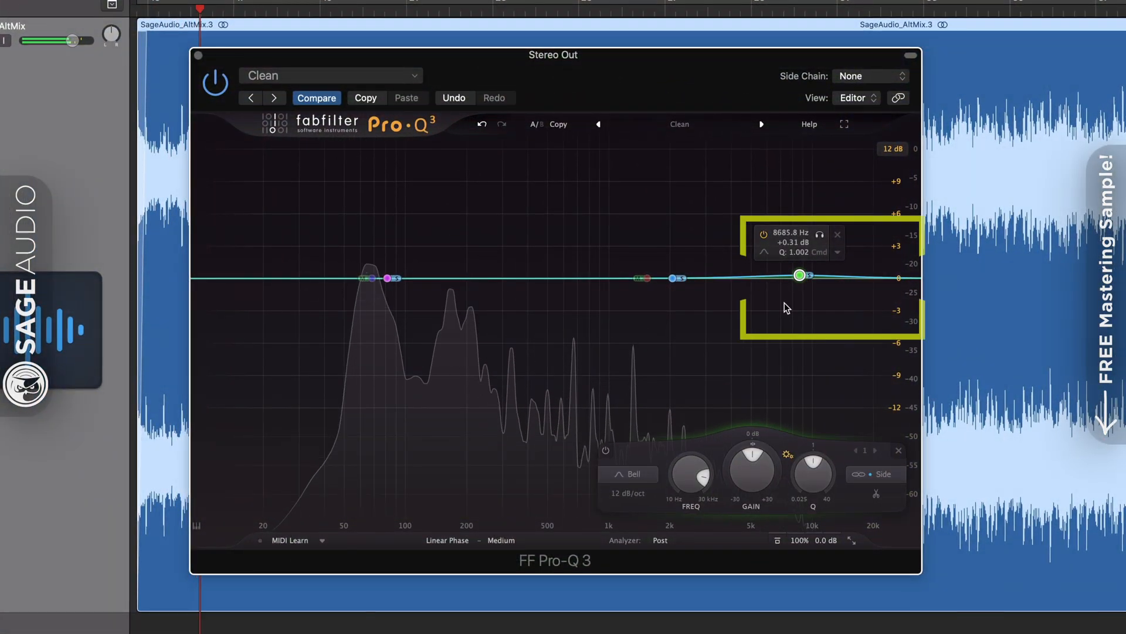
pyautogui.click(633, 384)
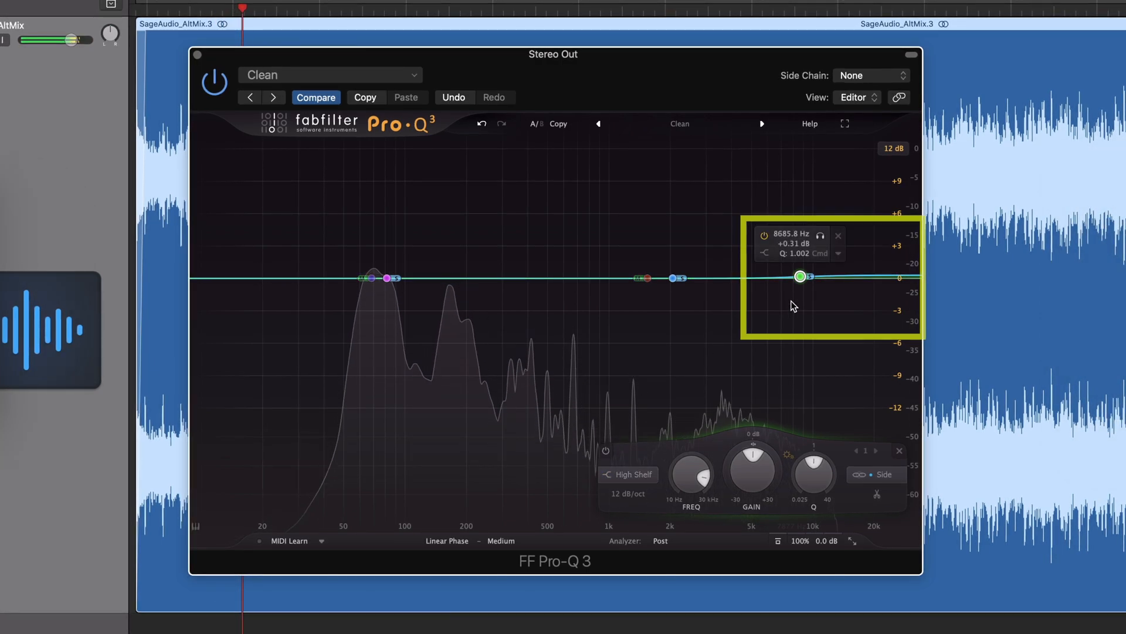
pyautogui.moveTo(799, 276); pyautogui.dragTo(764, 226)
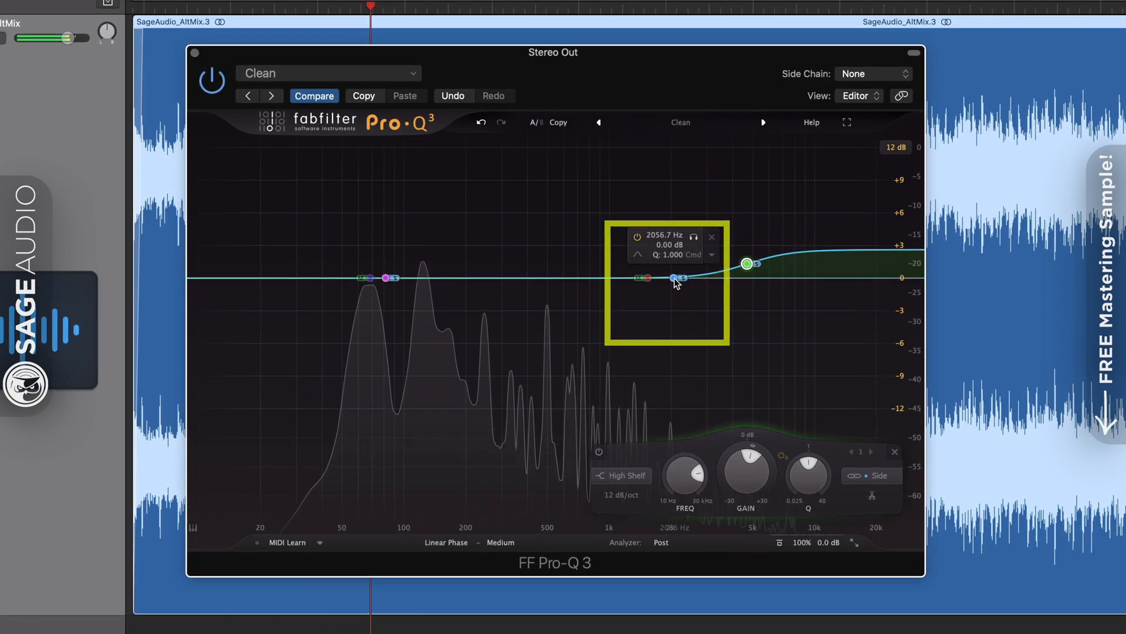
# Dip the side at 68 Hz and ~1680 Hz, and boost the mid bell +1.5 dB at ~1650 Hz
pyautogui.moveTo(676, 282); pyautogui.dragTo(654, 279)
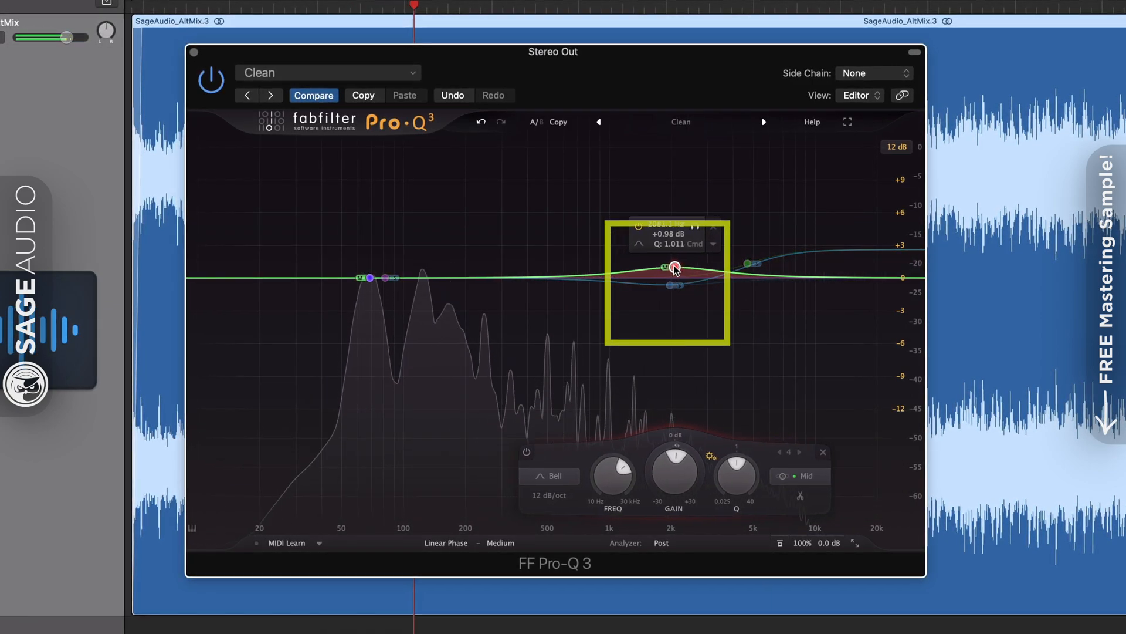
pyautogui.moveTo(388, 279)
pyautogui.mouseDown()
pyautogui.moveTo(370, 291)
pyautogui.moveTo(370, 264)
pyautogui.mouseUp()
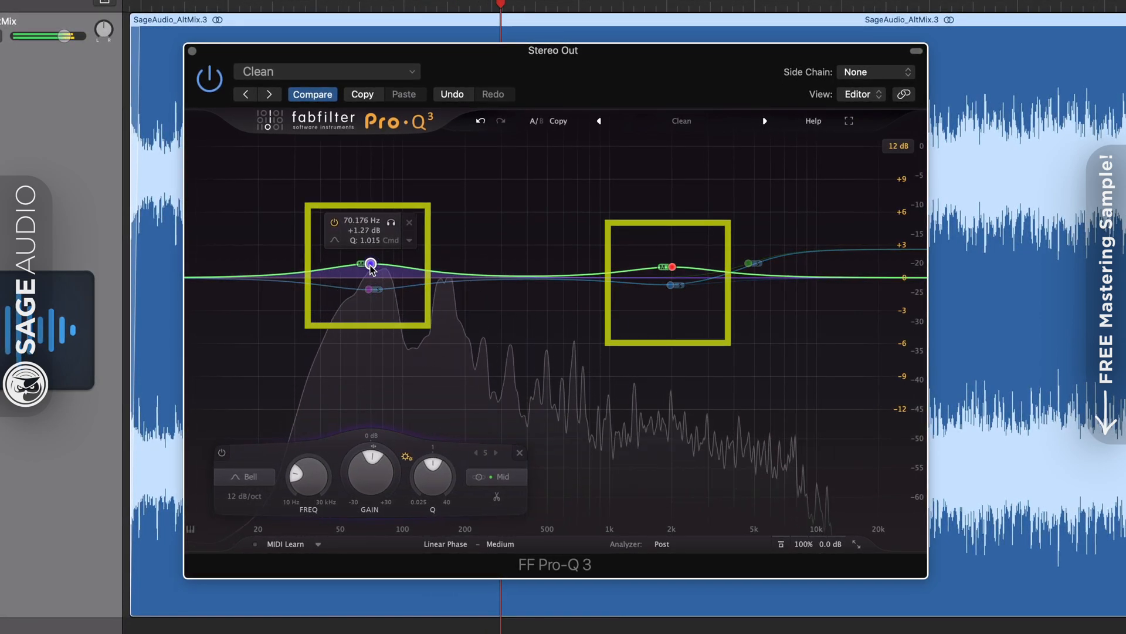
pyautogui.click(672, 268)
pyautogui.moveTo(673, 272); pyautogui.dragTo(673, 268)
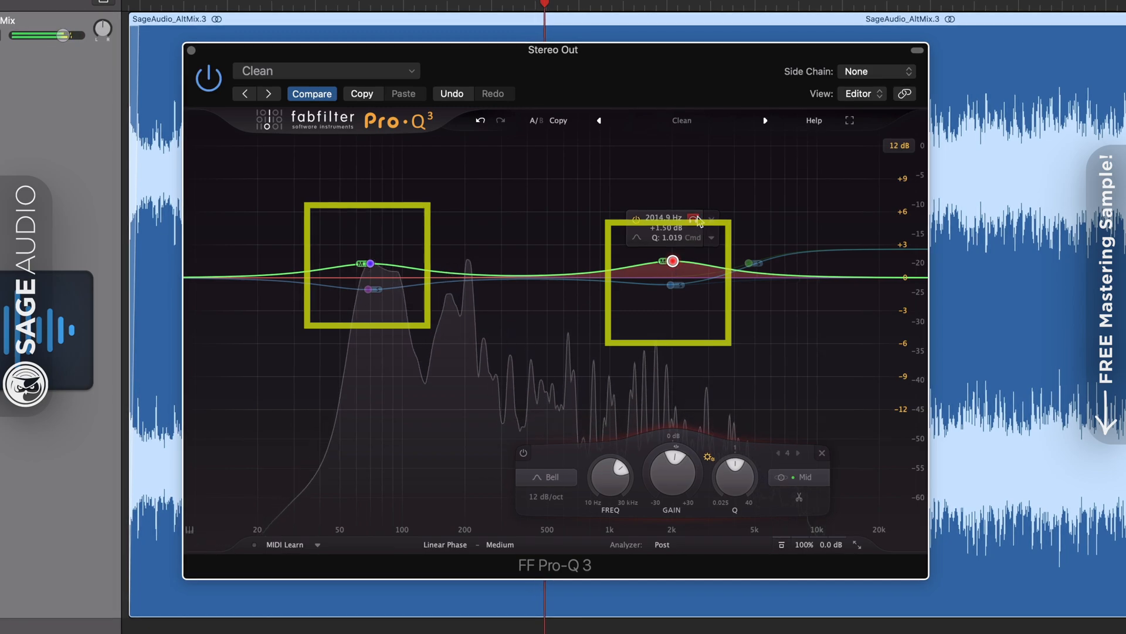
pyautogui.moveTo(698, 222); pyautogui.dragTo(678, 227)
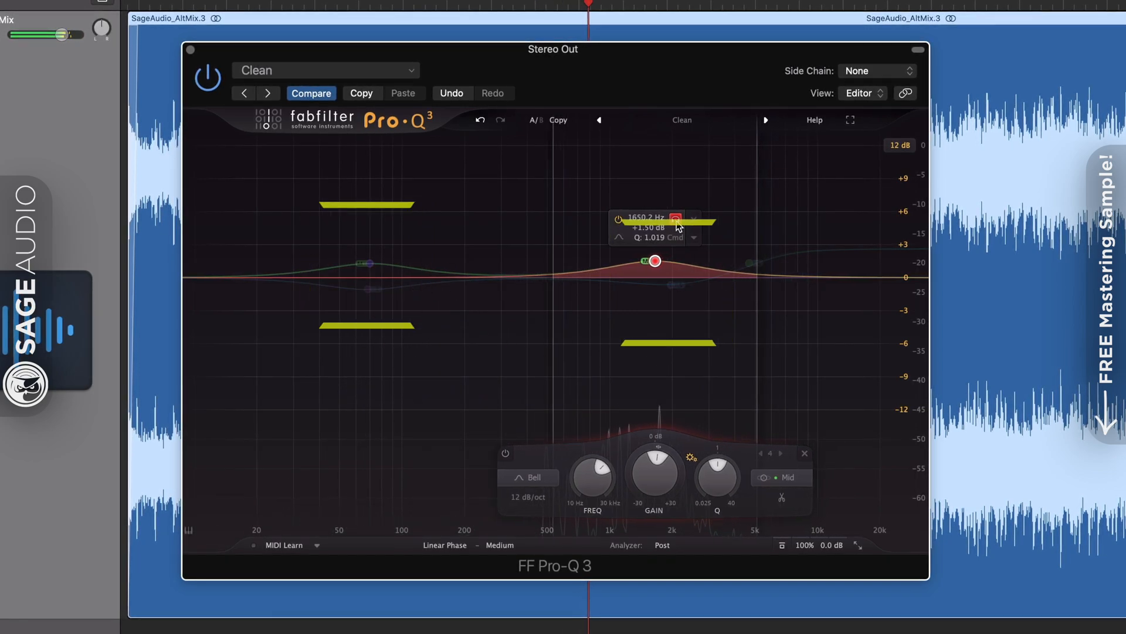
pyautogui.moveTo(677, 286); pyautogui.dragTo(659, 287)
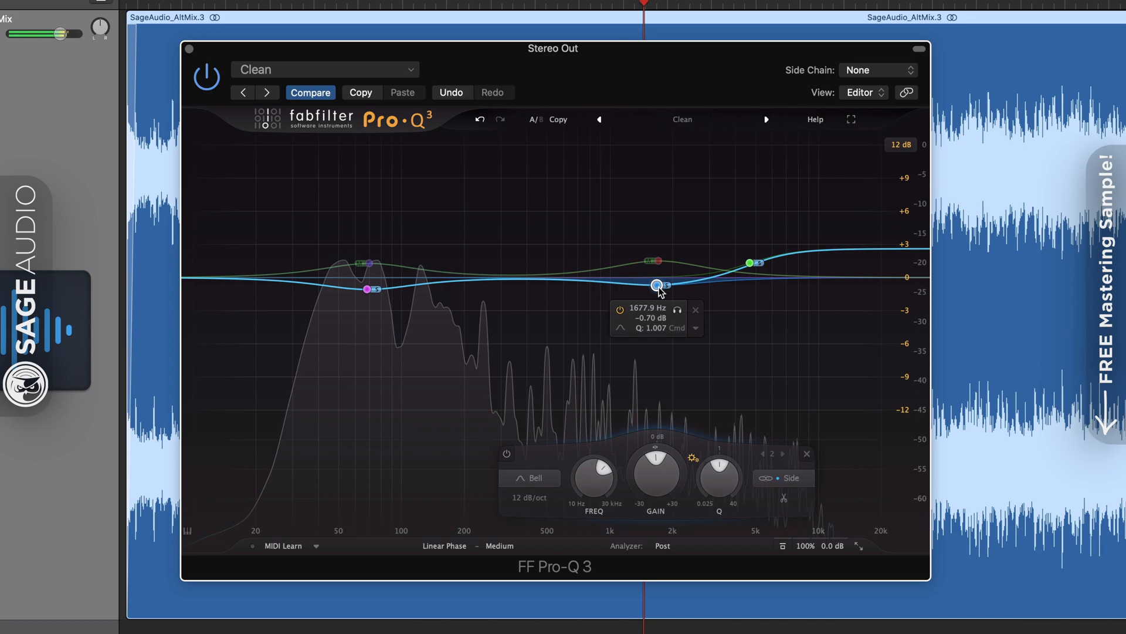
# Bypass and re-enable the whole Pro-Q 3 twice to hear the mid/side processing
pyautogui.click(750, 261)
pyautogui.click(783, 545)
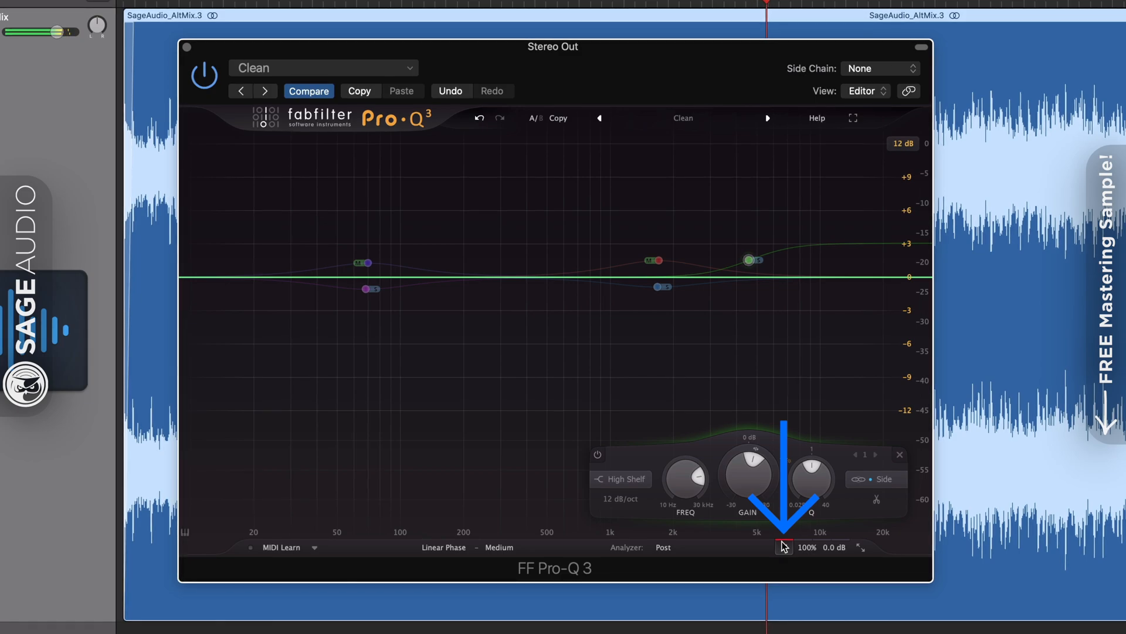
pyautogui.click(783, 548)
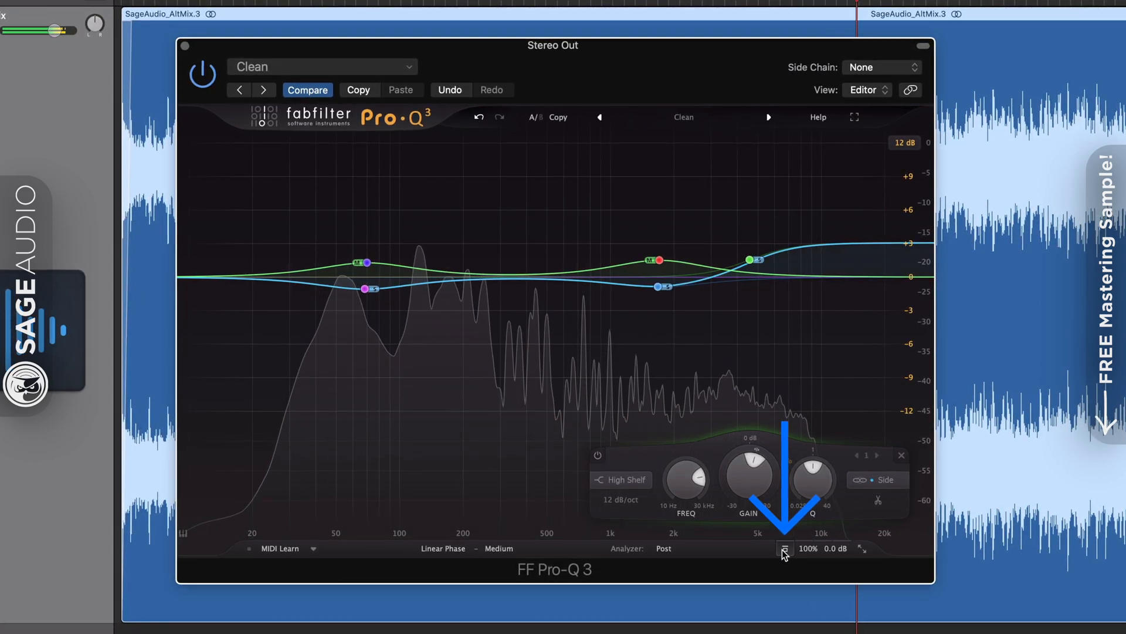
pyautogui.click(785, 551)
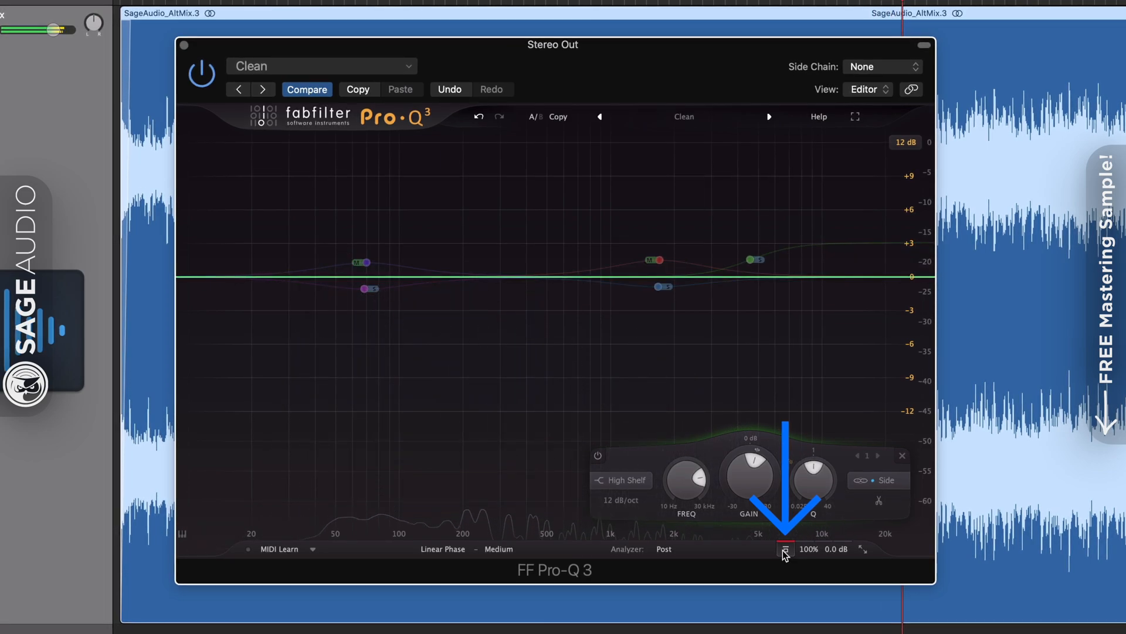
pyautogui.click(784, 551)
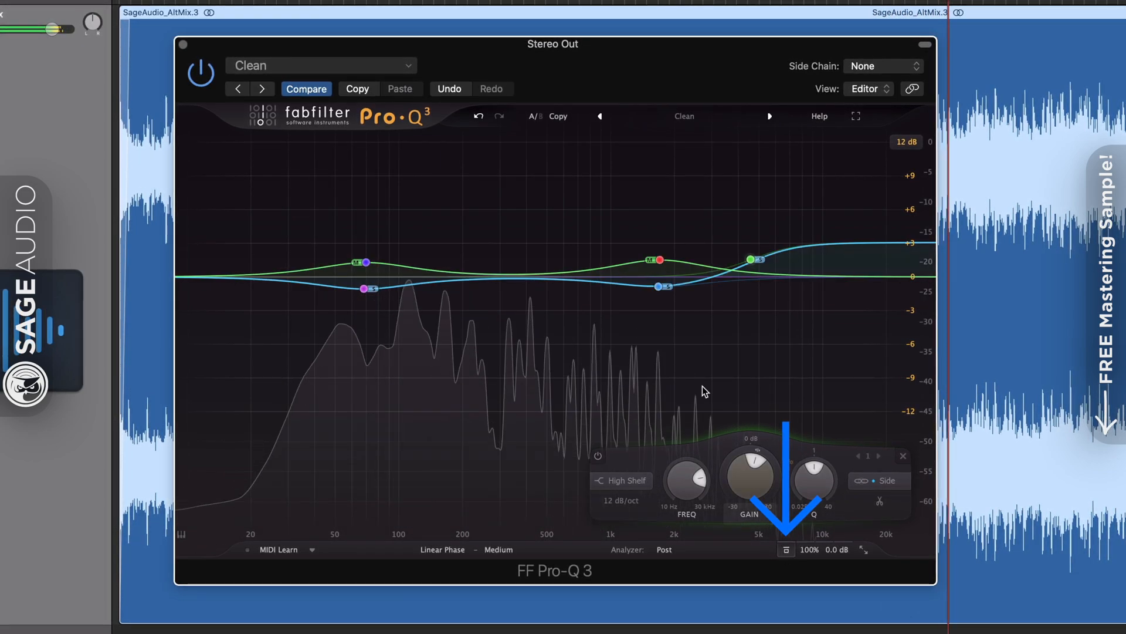
# Solo the 1681 Hz side band and sweep it down to about 1.4 kHz
pyautogui.click(659, 258)
pyautogui.click(659, 286)
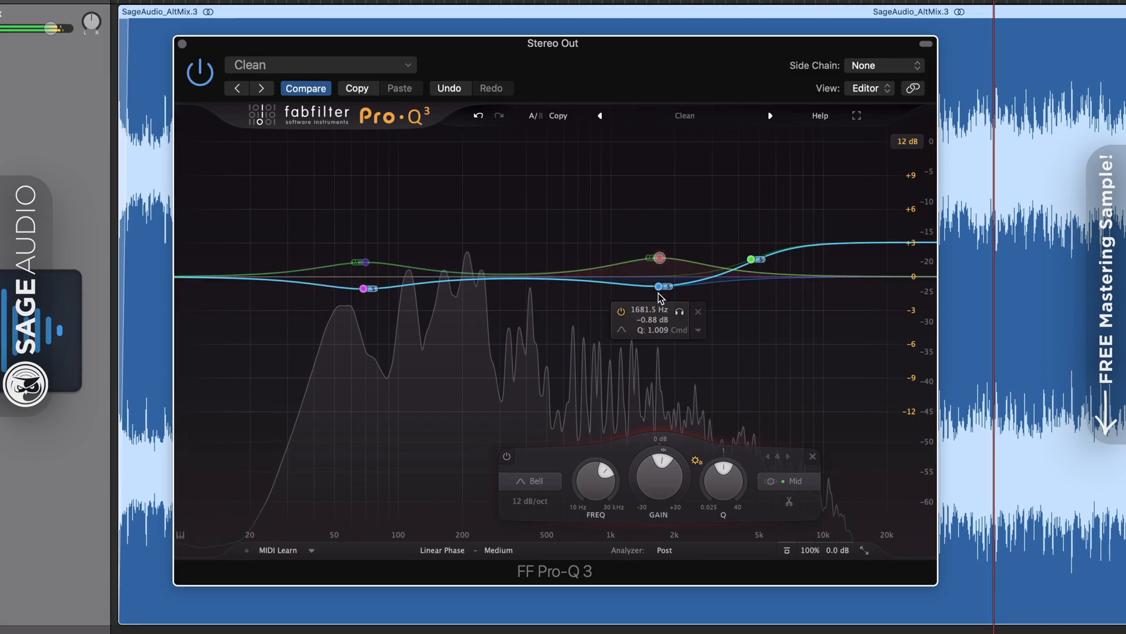
pyautogui.click(680, 311)
pyautogui.moveTo(679, 315); pyautogui.dragTo(642, 256)
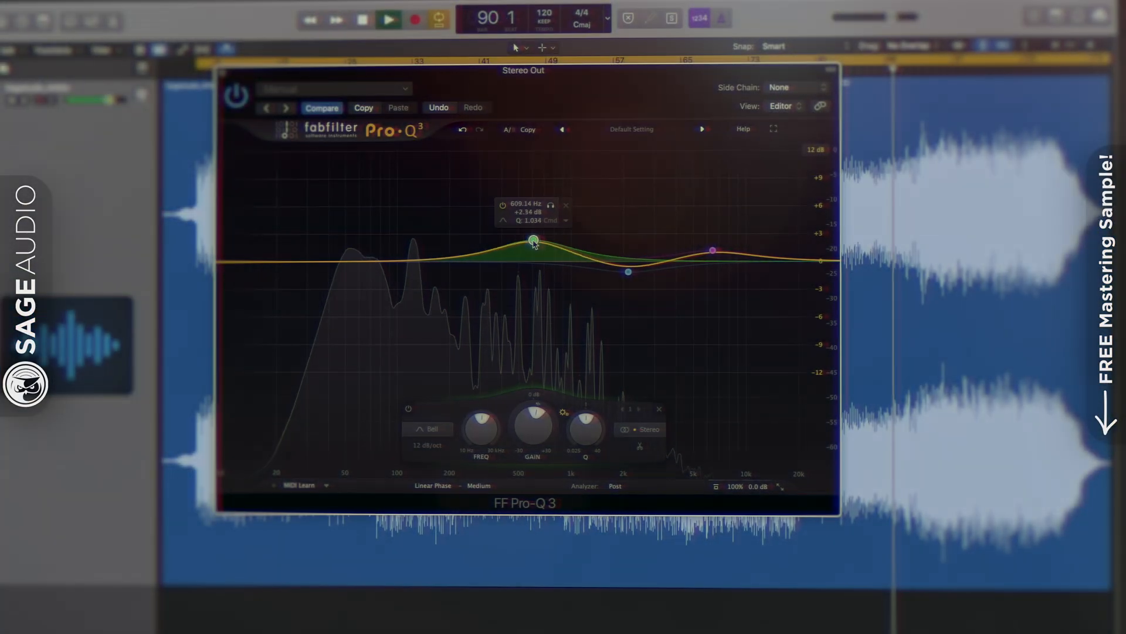
# Raise the Pro-Q 3 bell near 600 Hz to about +1.3 dB and set the Maag EQ4 air band to 5 kHz
pyautogui.moveTo(533, 277); pyautogui.dragTo(534, 249)
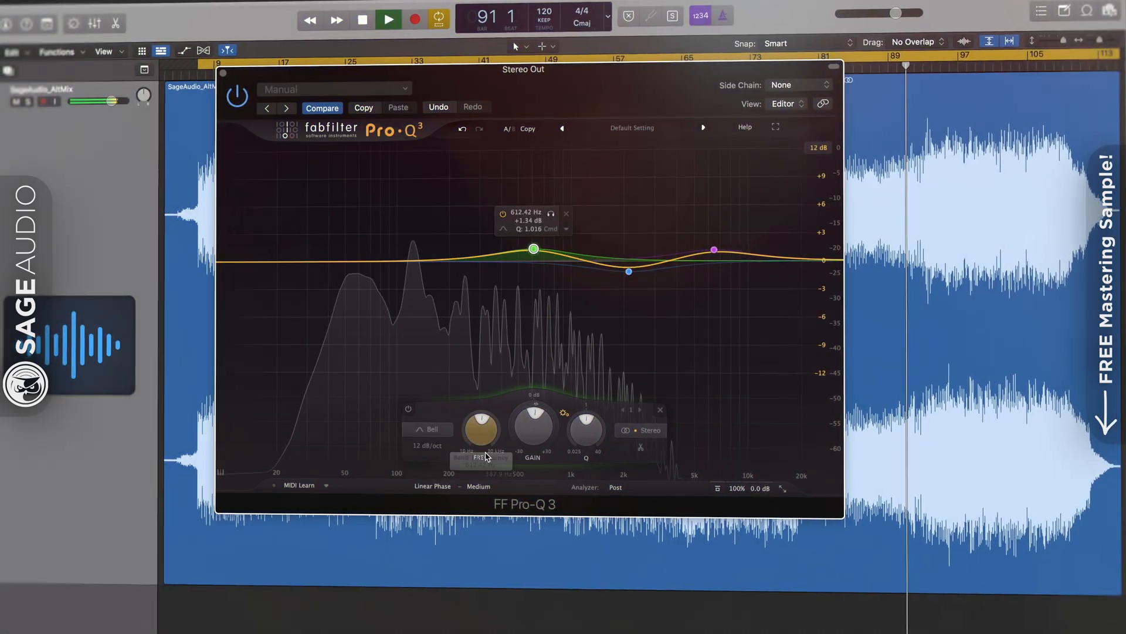
pyautogui.click(476, 486)
pyautogui.click(477, 511)
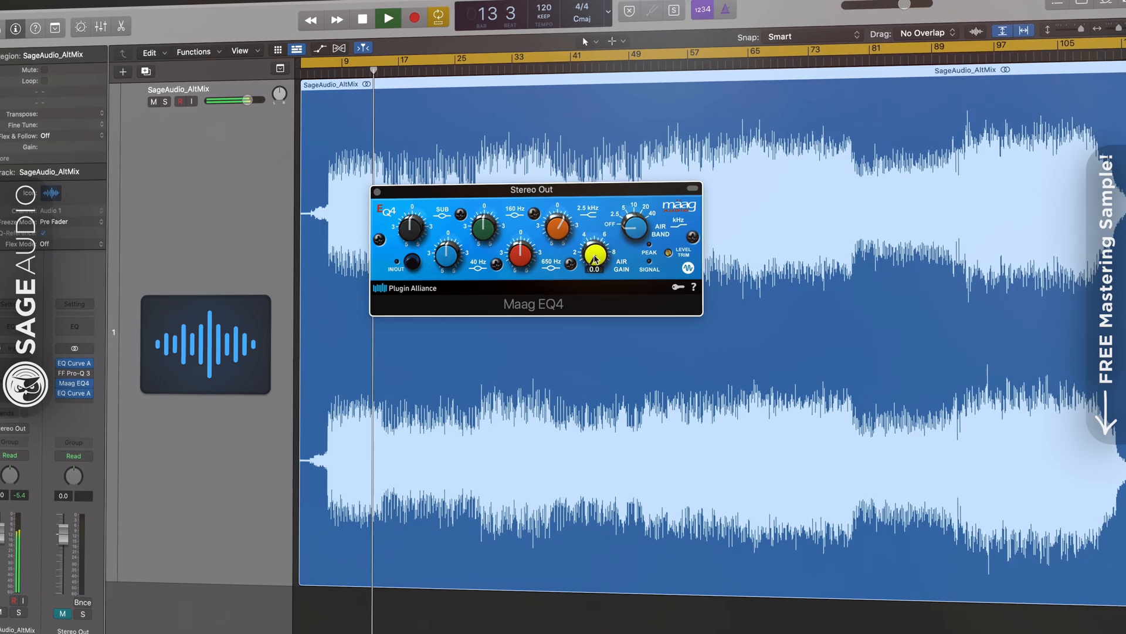
pyautogui.moveTo(633, 237); pyautogui.dragTo(633, 223)
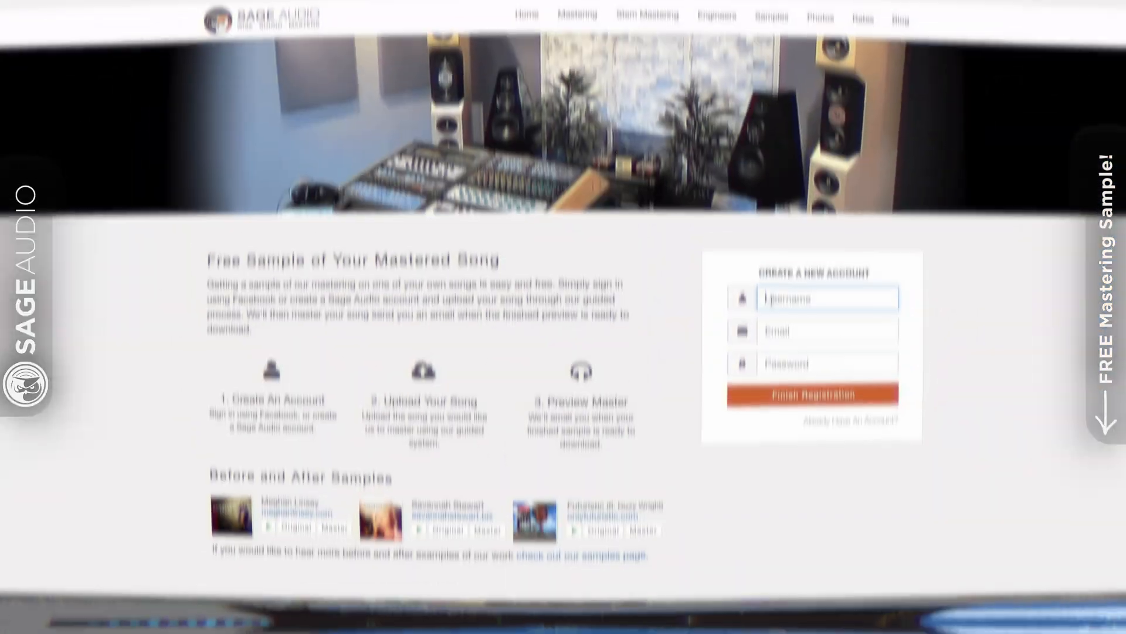
# Enter a username and begin typing the e-mail address on the Create a New Account form
pyautogui.write('NewArt')
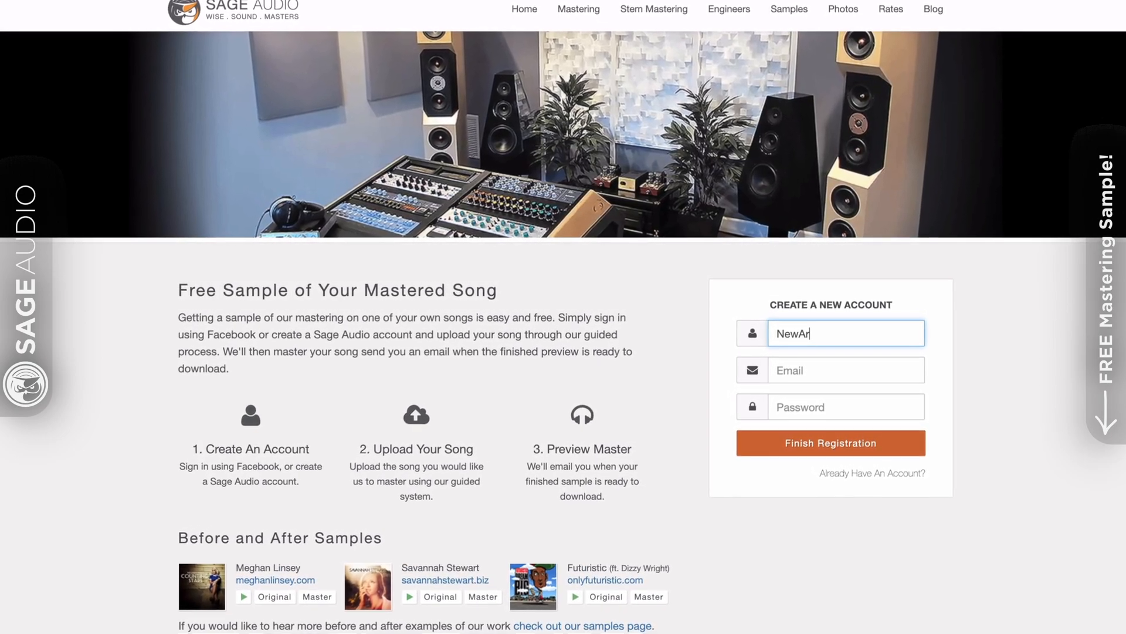
pyautogui.write('ist')
pyautogui.press('Tab')
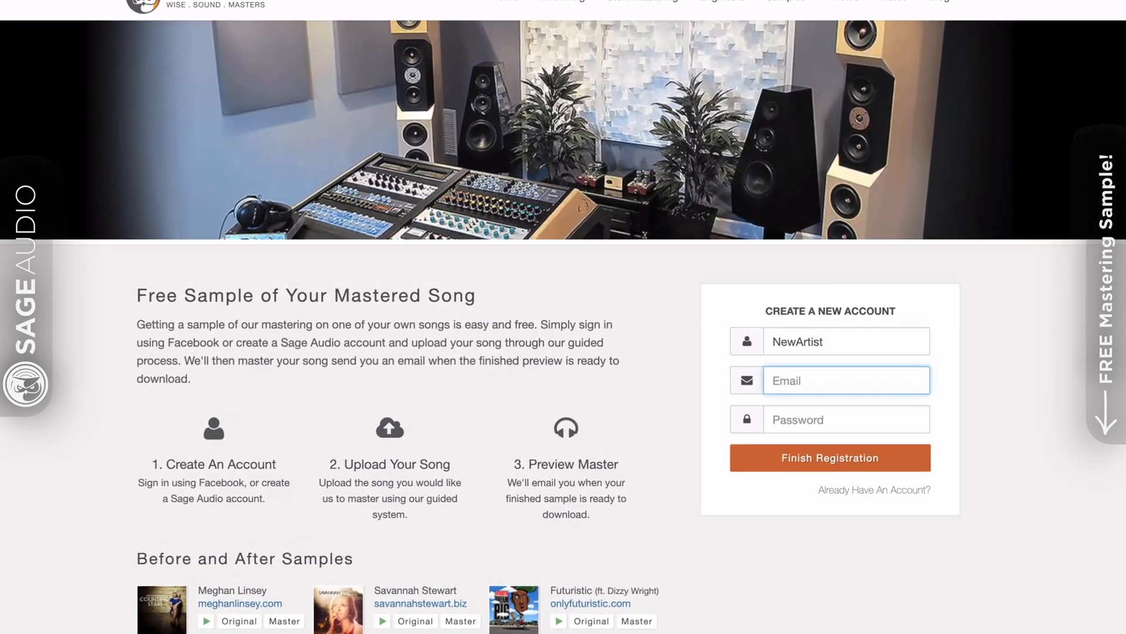
pyautogui.write('newar')
pyautogui.write('s')
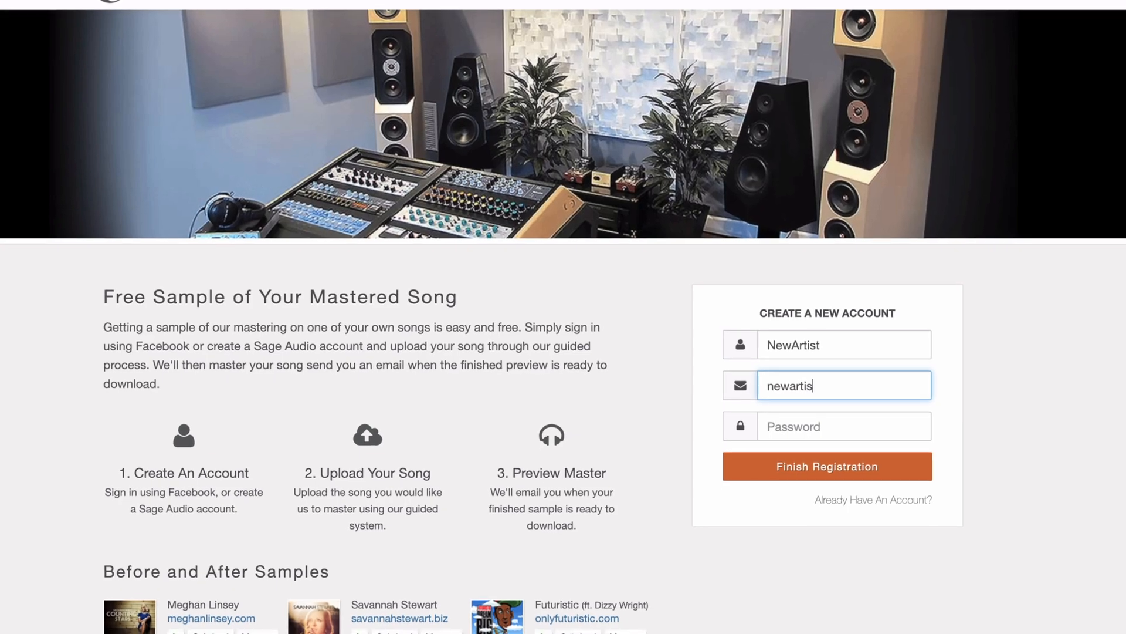